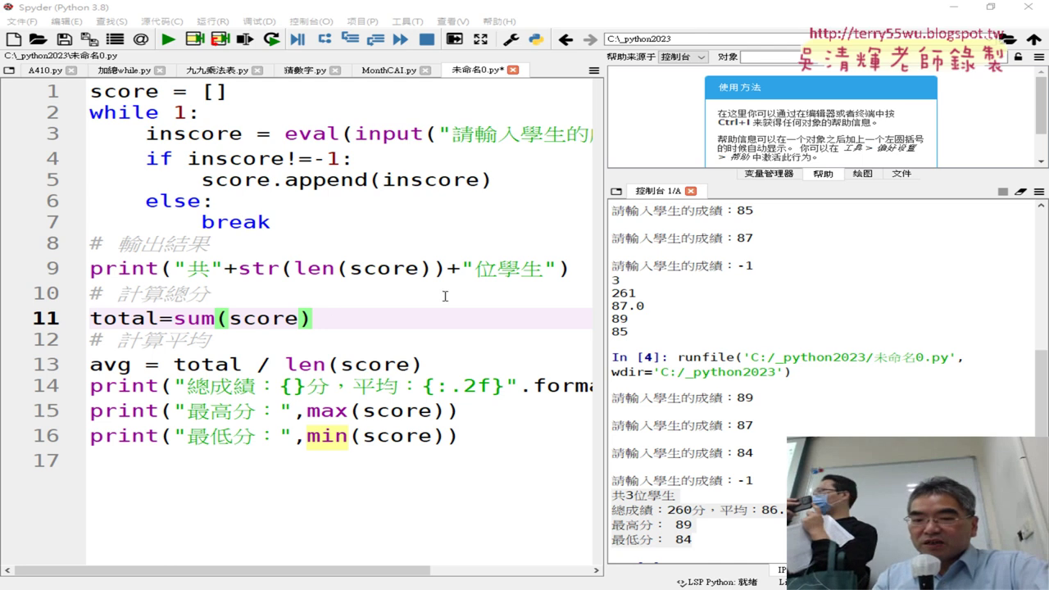
# Save the untitled script as 輸入成績 in the C:\_python2023 folder.
pyautogui.moveTo(297, 242); pyautogui.dragTo(82, 118)
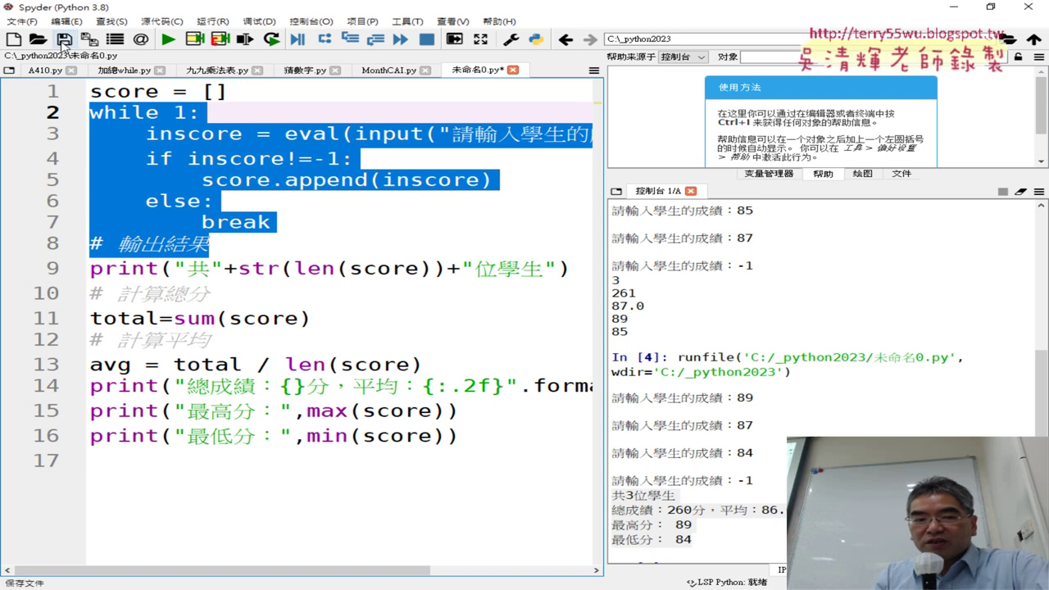
pyautogui.click(64, 40)
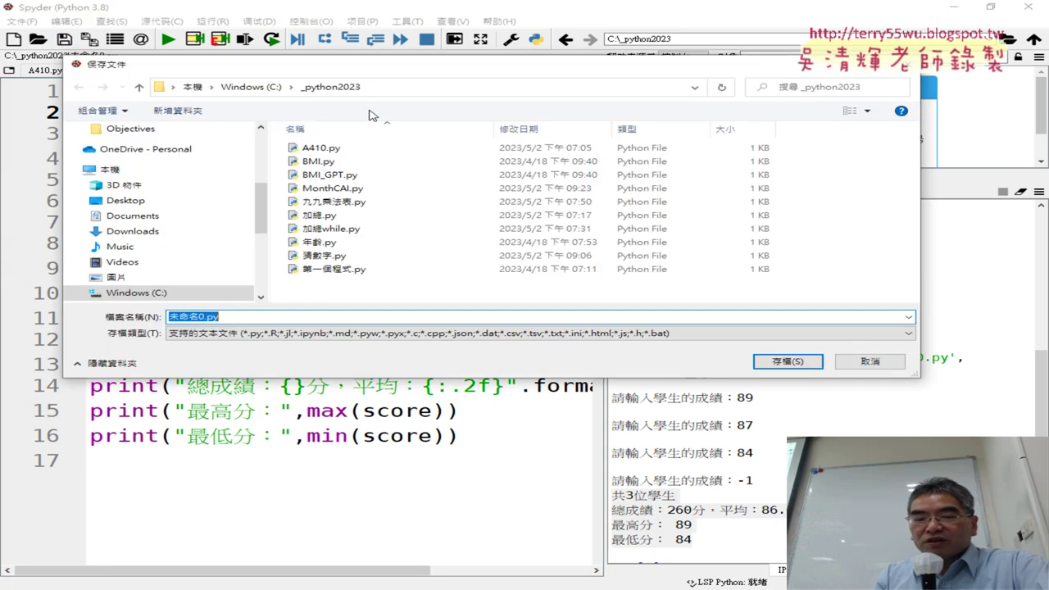
pyautogui.moveTo(367, 70); pyautogui.dragTo(330, 121)
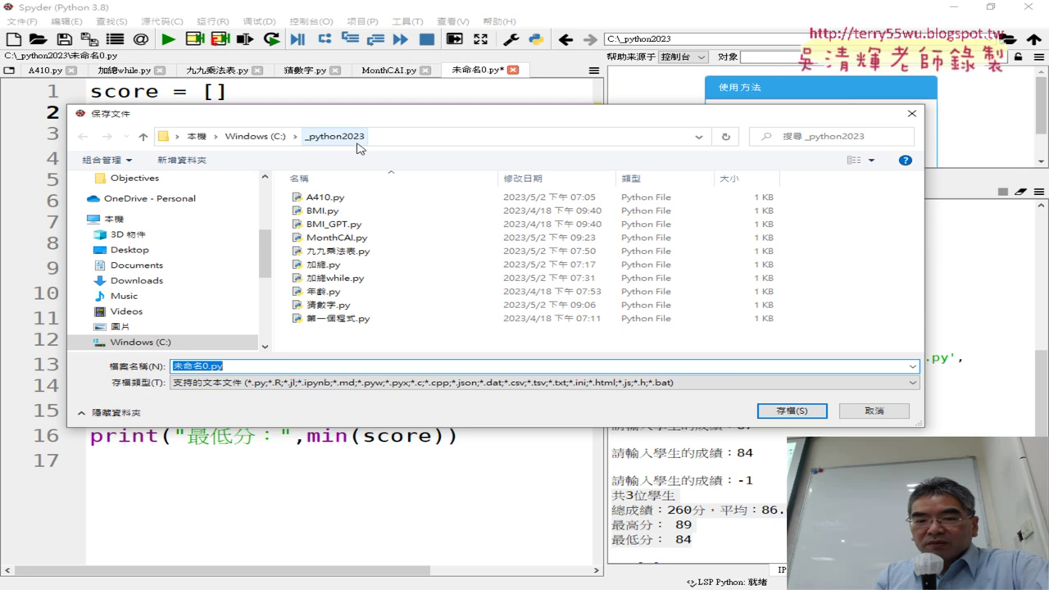
pyautogui.click(403, 140)
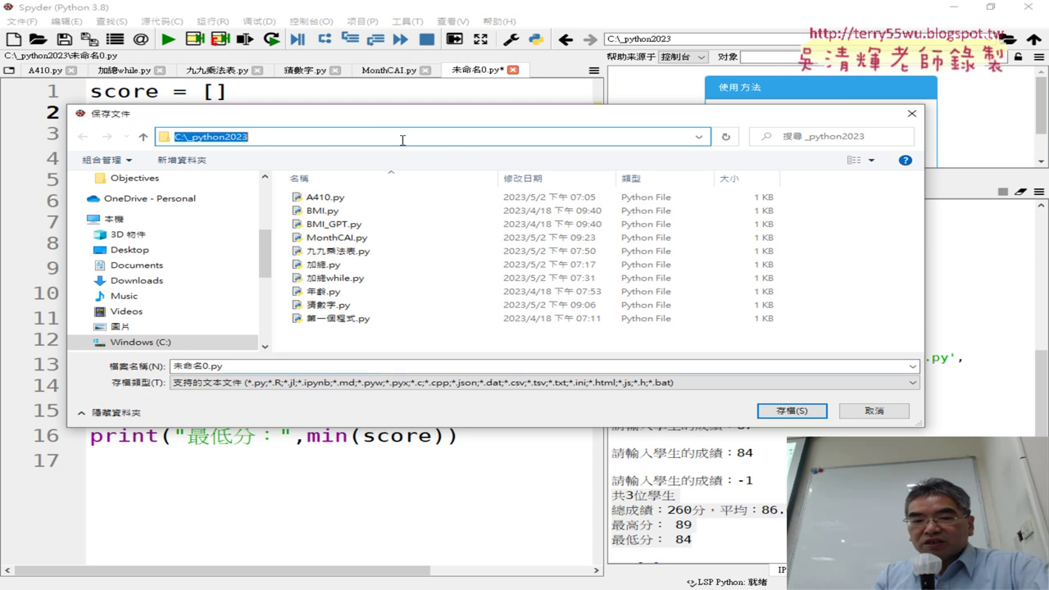
pyautogui.click(304, 137)
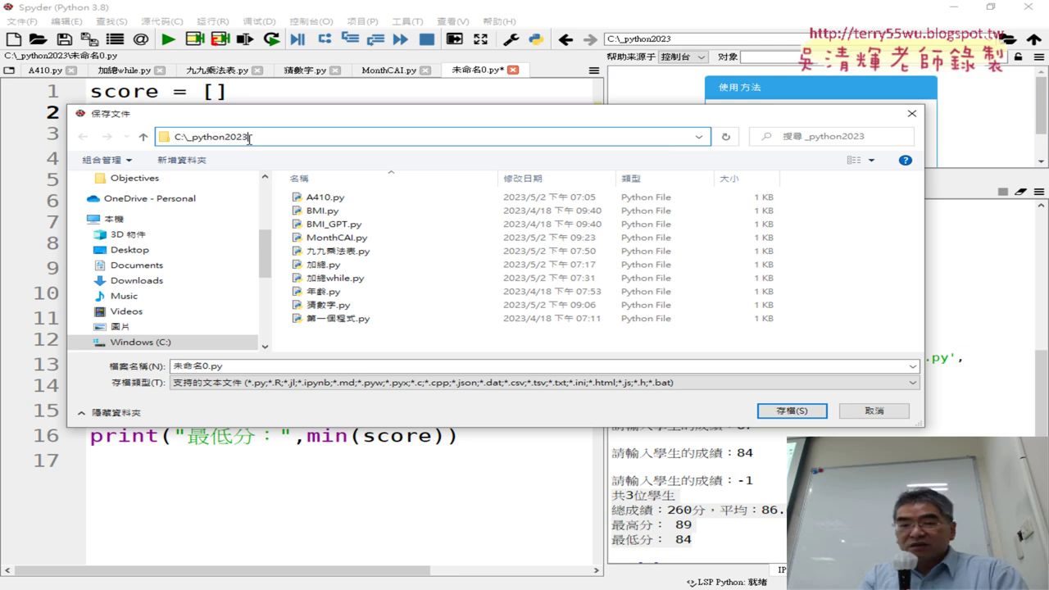
pyautogui.moveTo(197, 138); pyautogui.dragTo(273, 138)
pyautogui.click(307, 139)
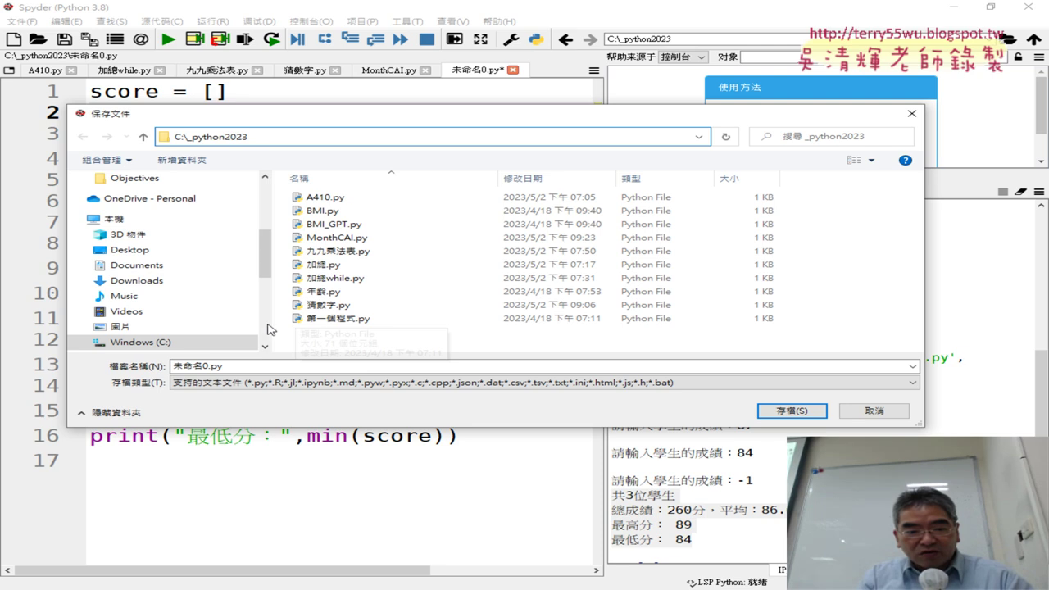
pyautogui.press('Escape')
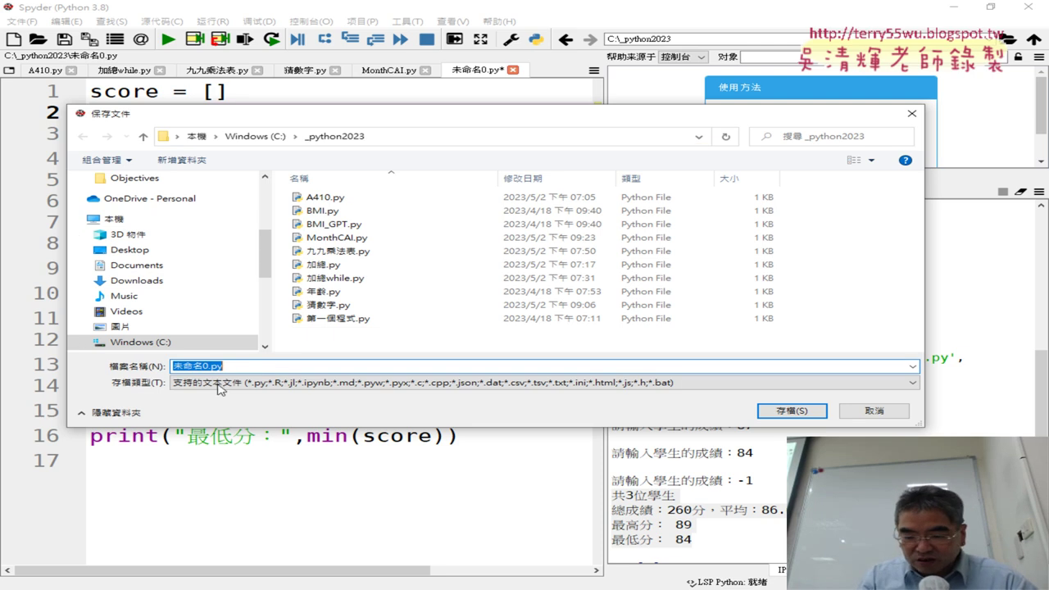
pyautogui.write('ㄕㄨ')
pyautogui.press('space')
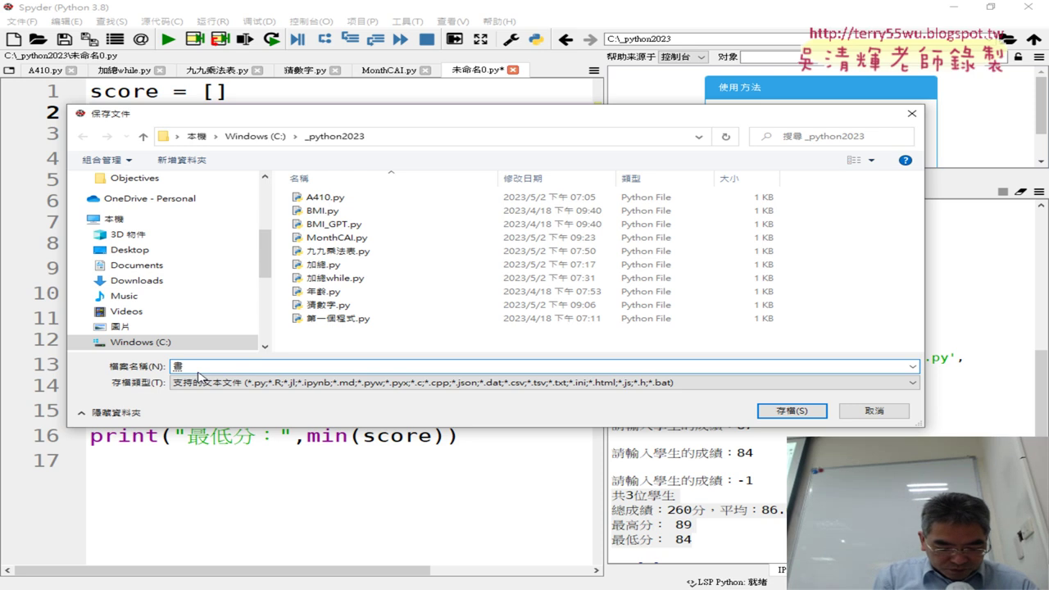
pyautogui.write('ㄖㄨˋ')
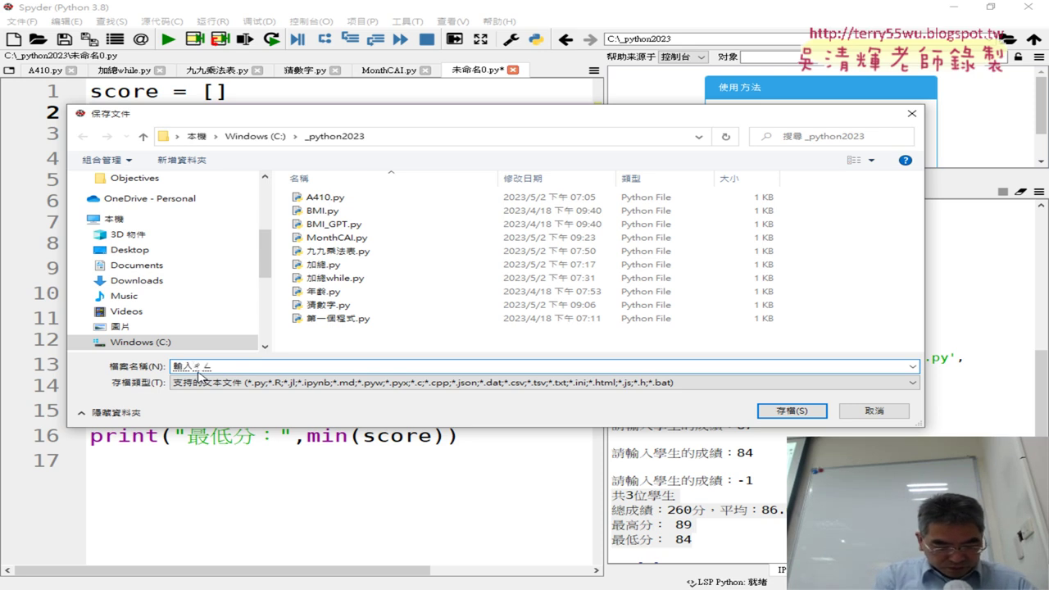
pyautogui.write('ㄔㄥˊㄐㄧˋ')
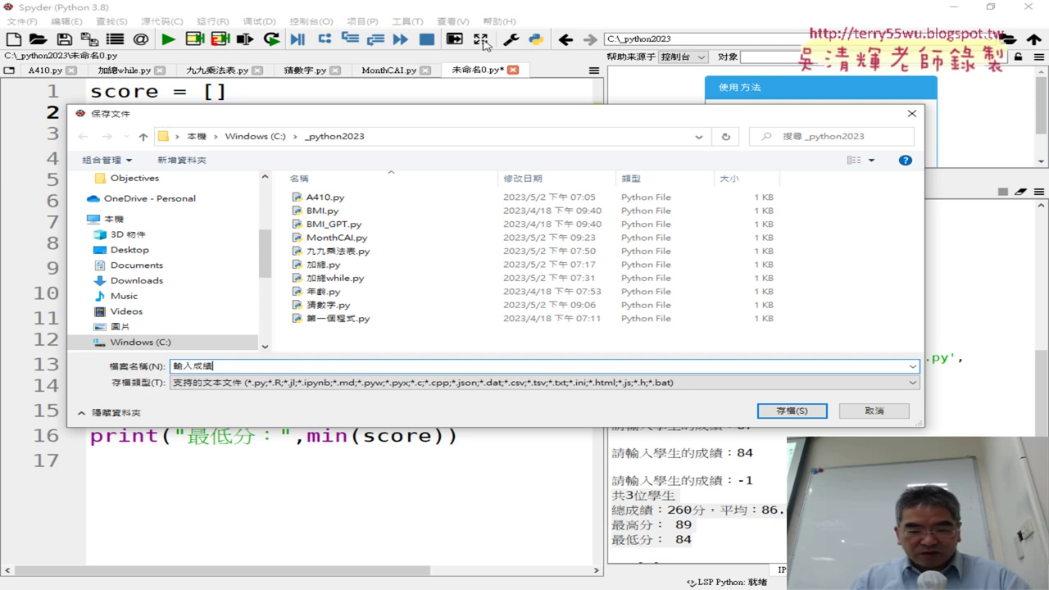
pyautogui.click(792, 412)
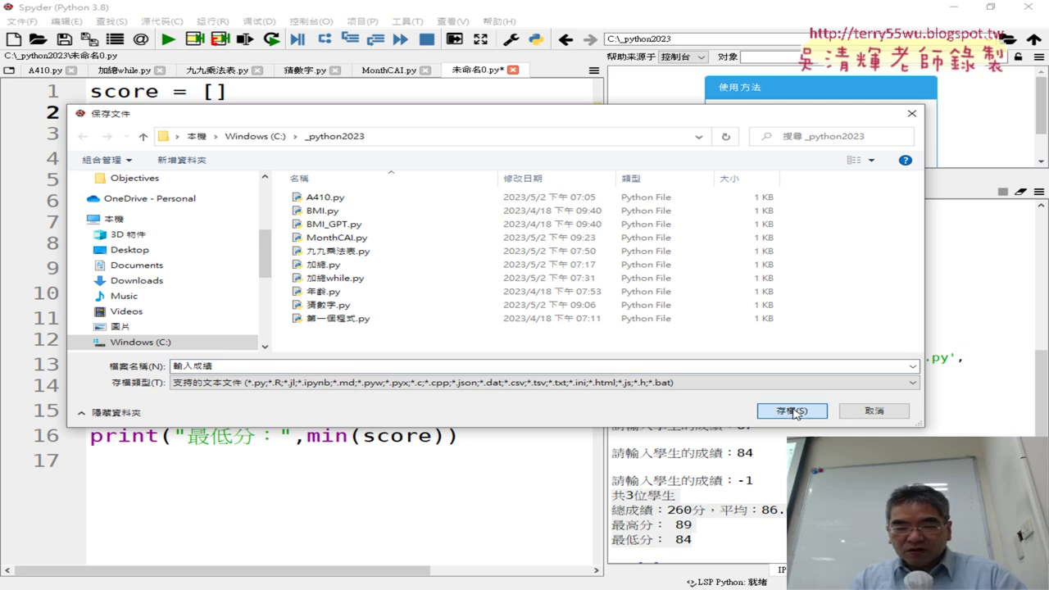
pyautogui.click(381, 312)
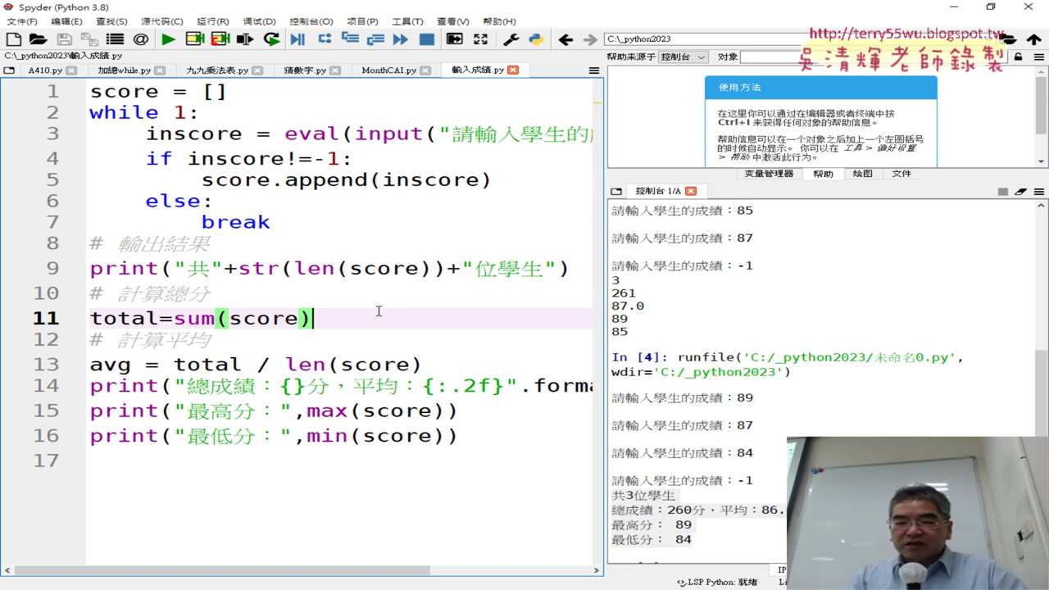
# Switch to File Explorer, go to the C:\_python2023 folder and select the saved script 輸入成績.py.
pyautogui.click(951, 7)
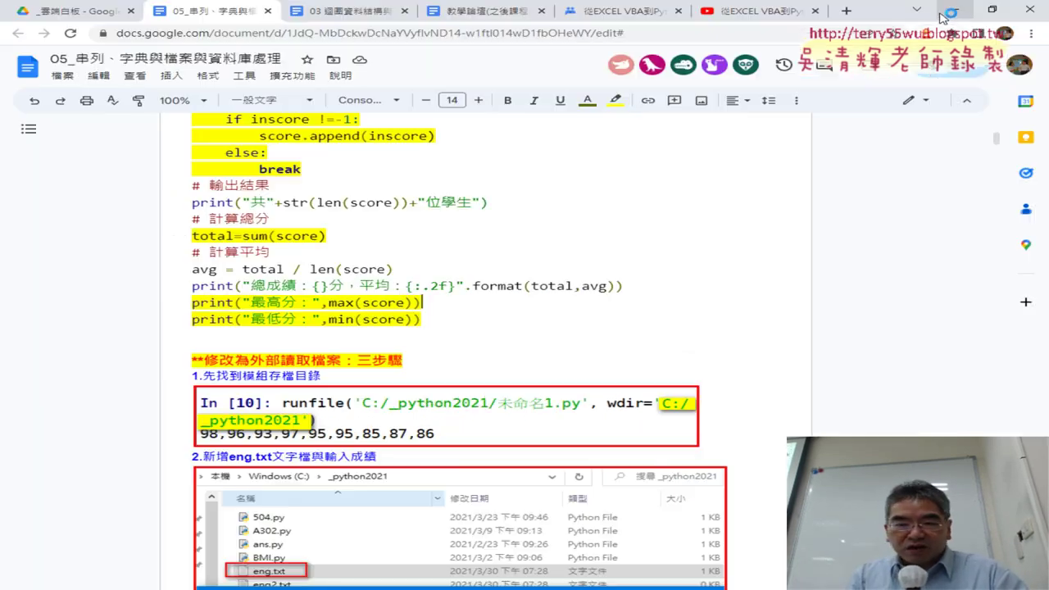
pyautogui.click(950, 12)
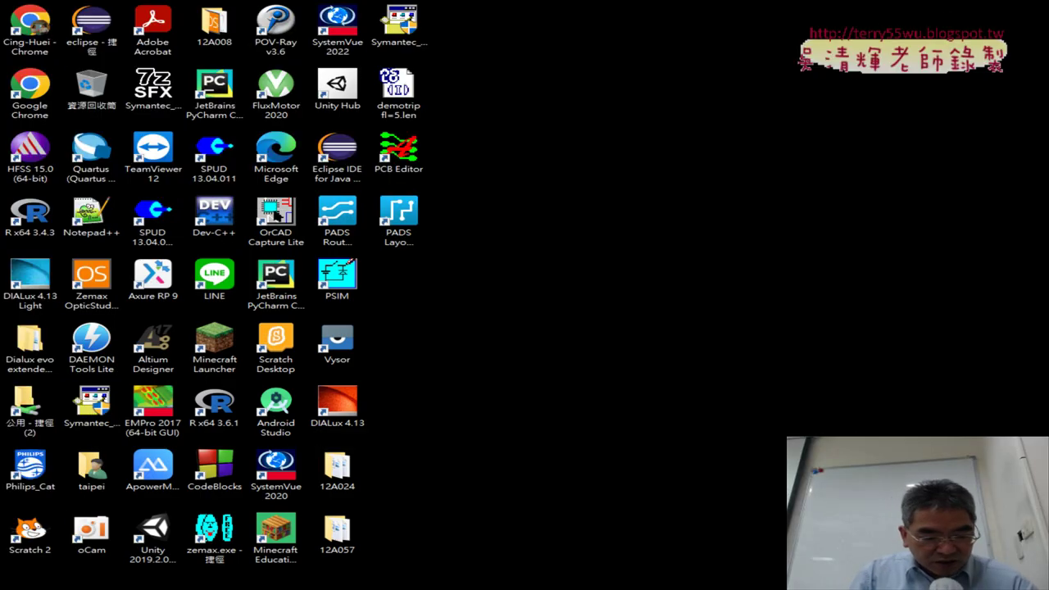
pyautogui.press('super+e')
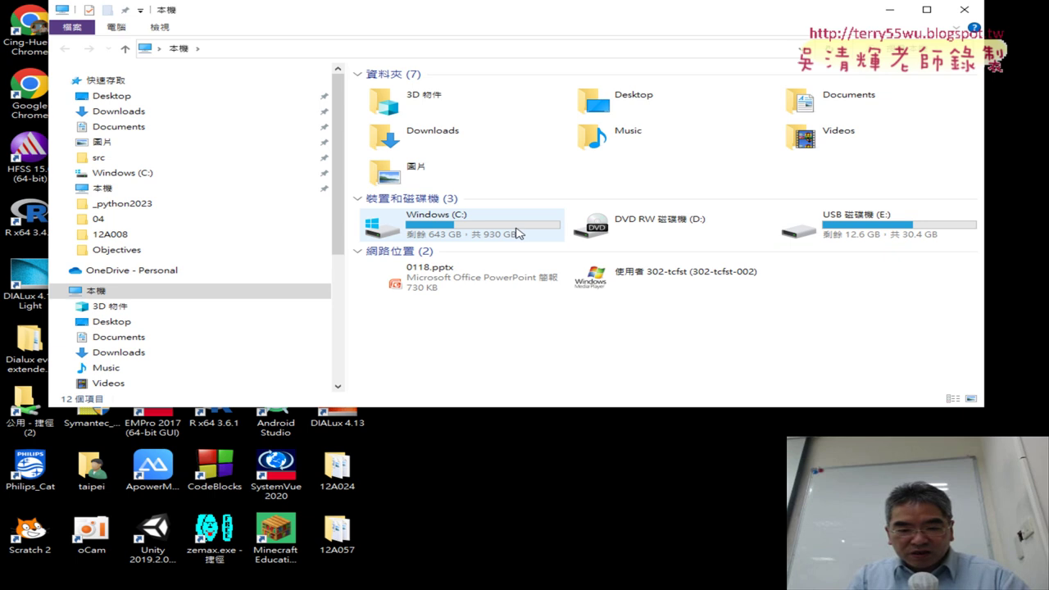
pyautogui.doubleClick(515, 233)
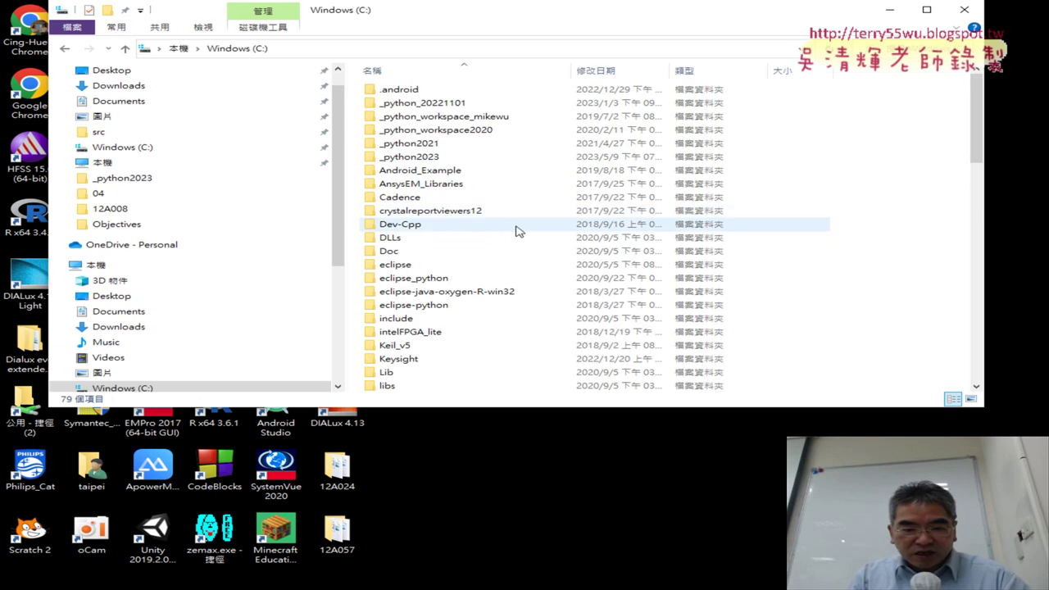
pyautogui.doubleClick(444, 159)
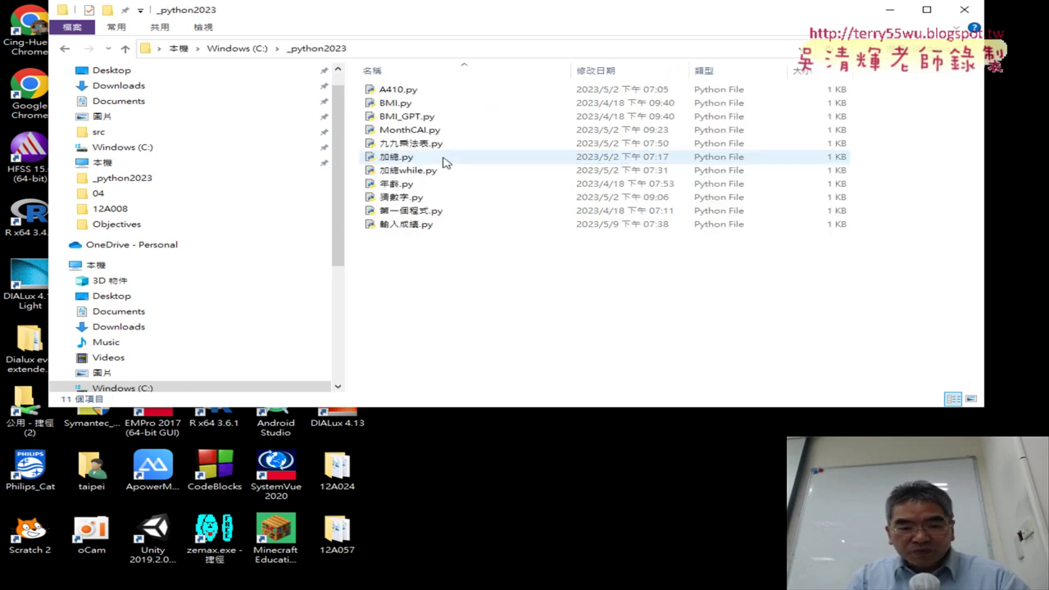
pyautogui.click(414, 228)
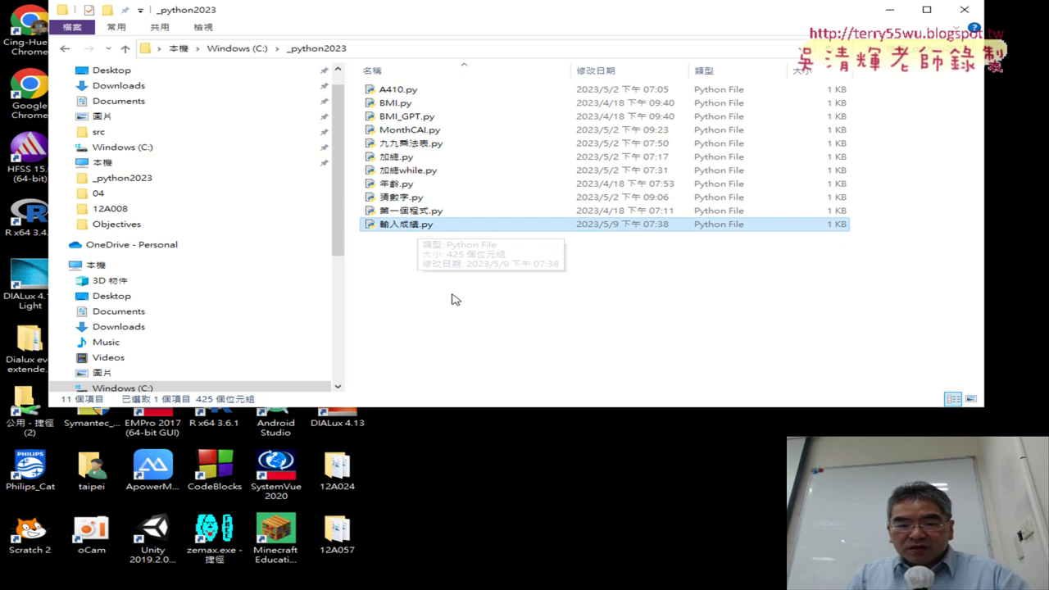
# Create a new text document named eng.txt in the _python2023 folder.
pyautogui.click(417, 283)
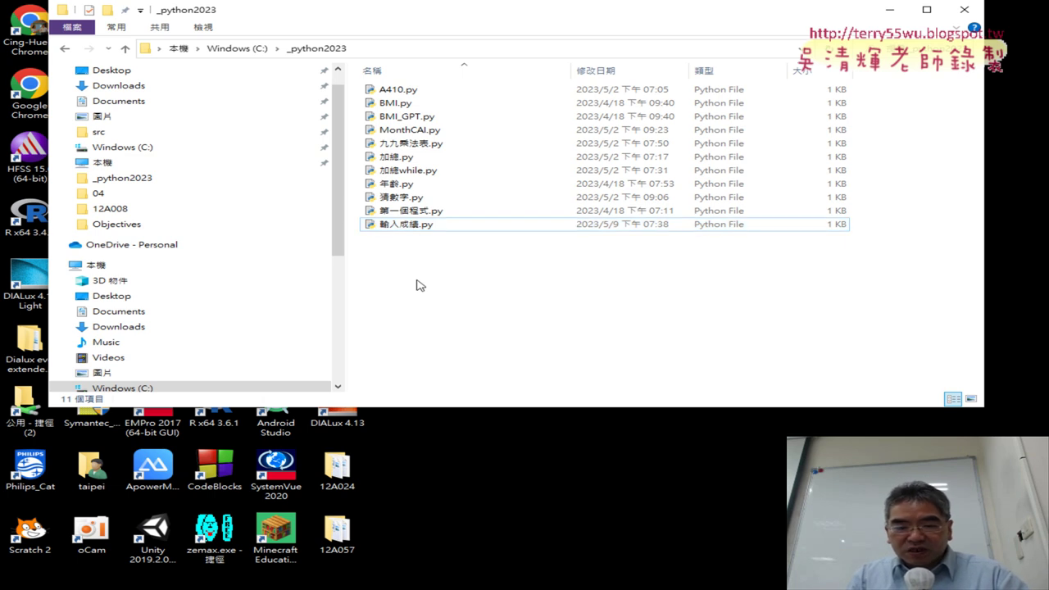
pyautogui.rightClick(416, 285)
pyautogui.moveTo(381, 455)
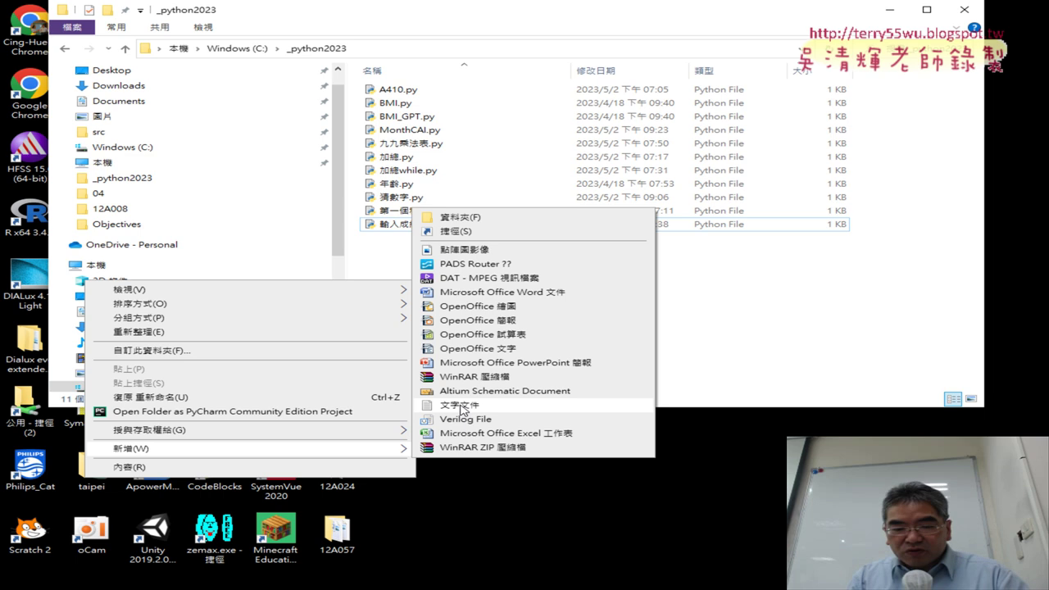
pyautogui.click(461, 410)
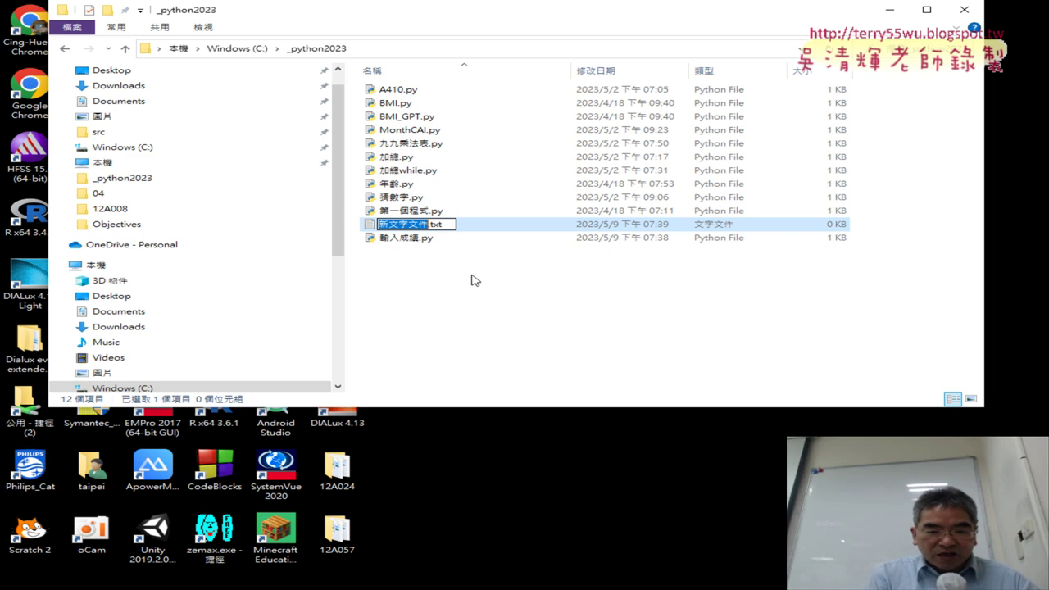
pyautogui.write('e')
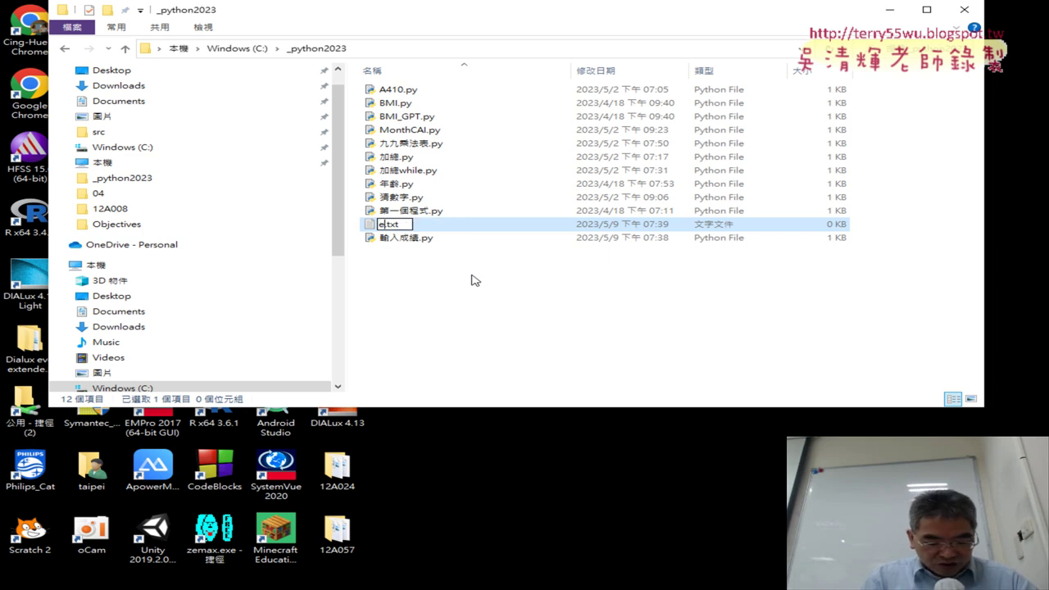
pyautogui.write('ng')
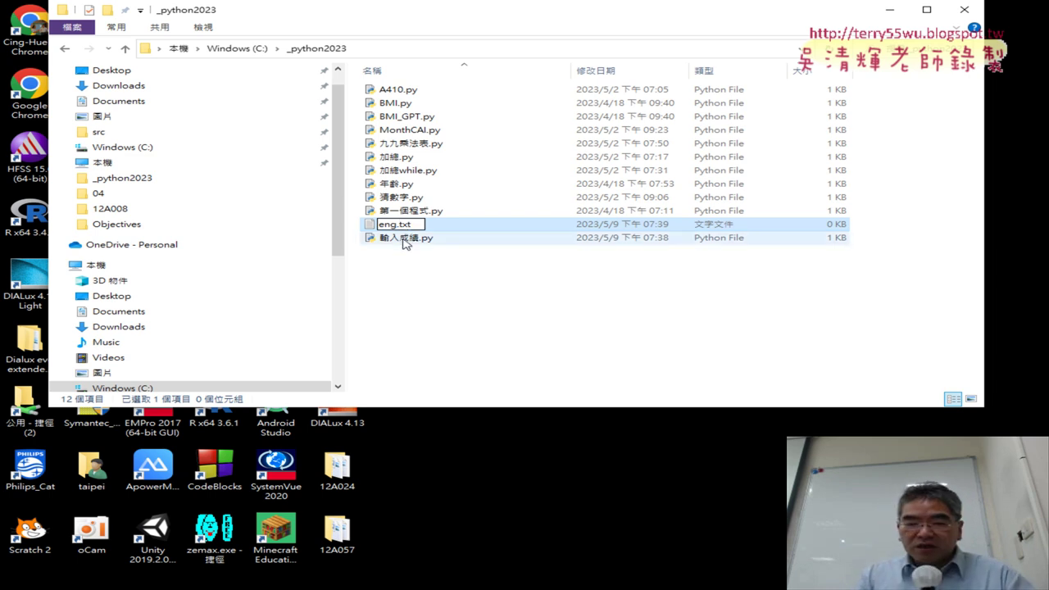
pyautogui.moveTo(399, 224); pyautogui.dragTo(399, 225)
pyautogui.click(495, 323)
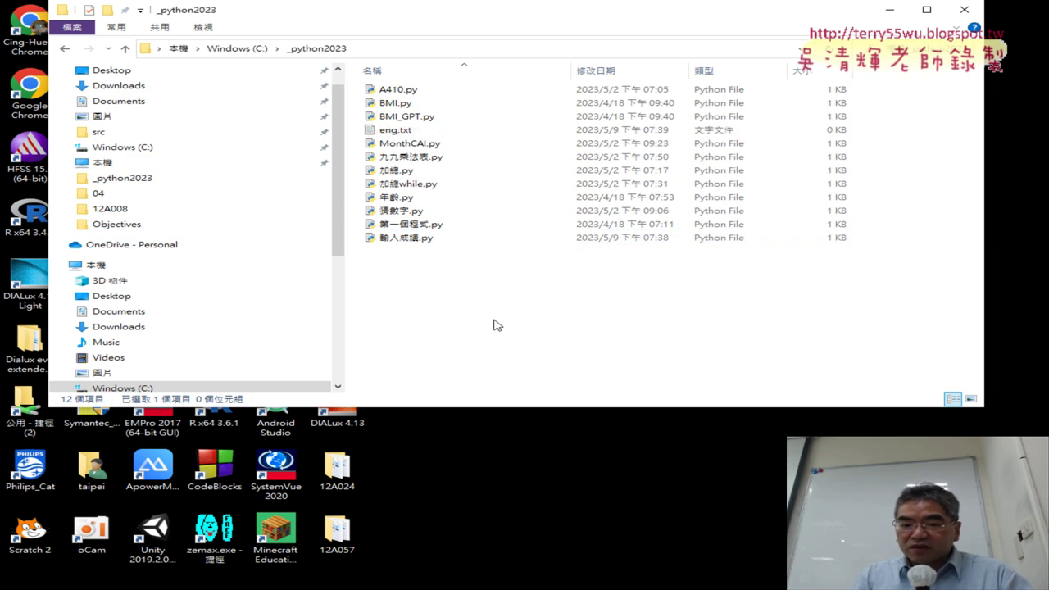
# Examine the folder view setting that controls whether file name extensions such as that of eng.txt are shown.
pyautogui.click(407, 138)
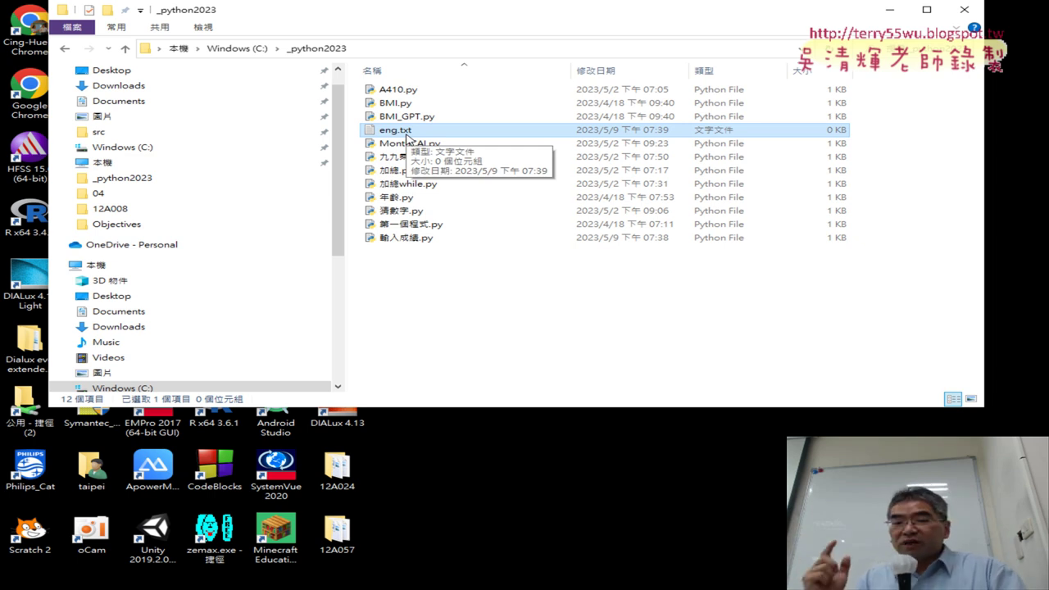
pyautogui.click(204, 32)
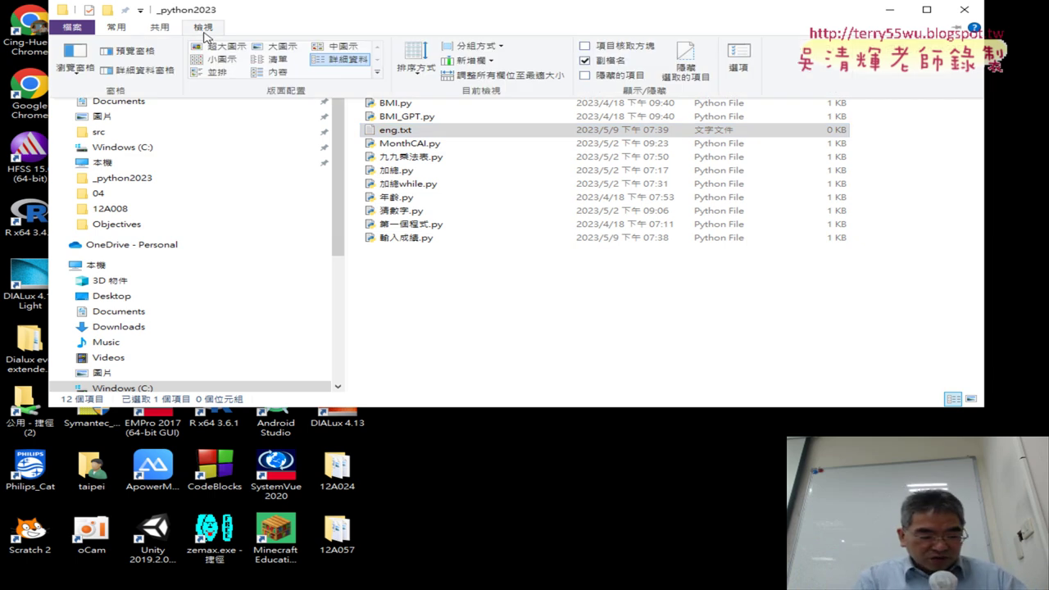
pyautogui.click(204, 28)
pyautogui.click(203, 27)
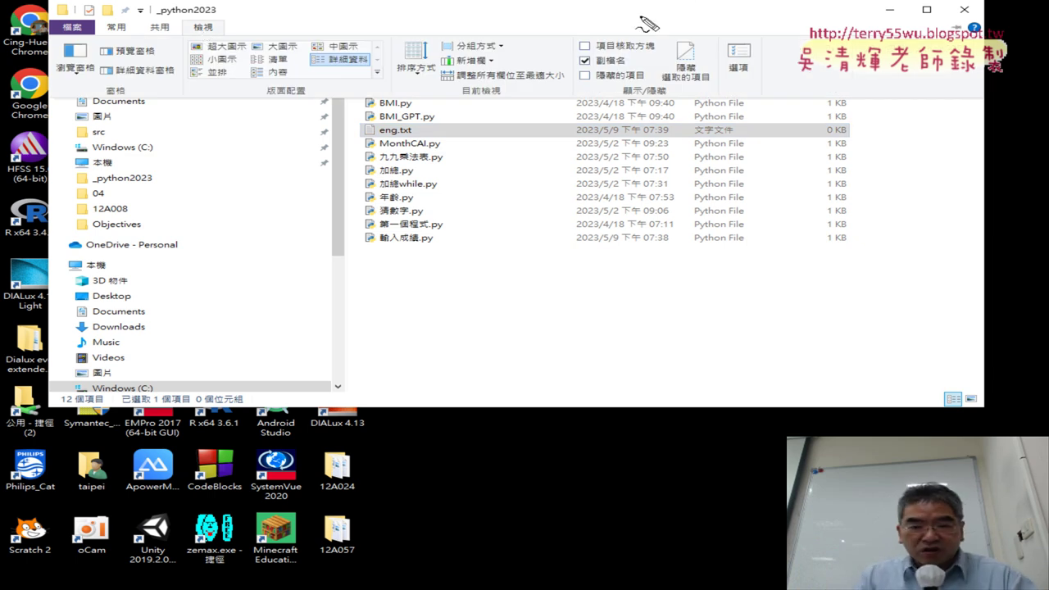
pyautogui.moveTo(182, 30); pyautogui.dragTo(228, 24)
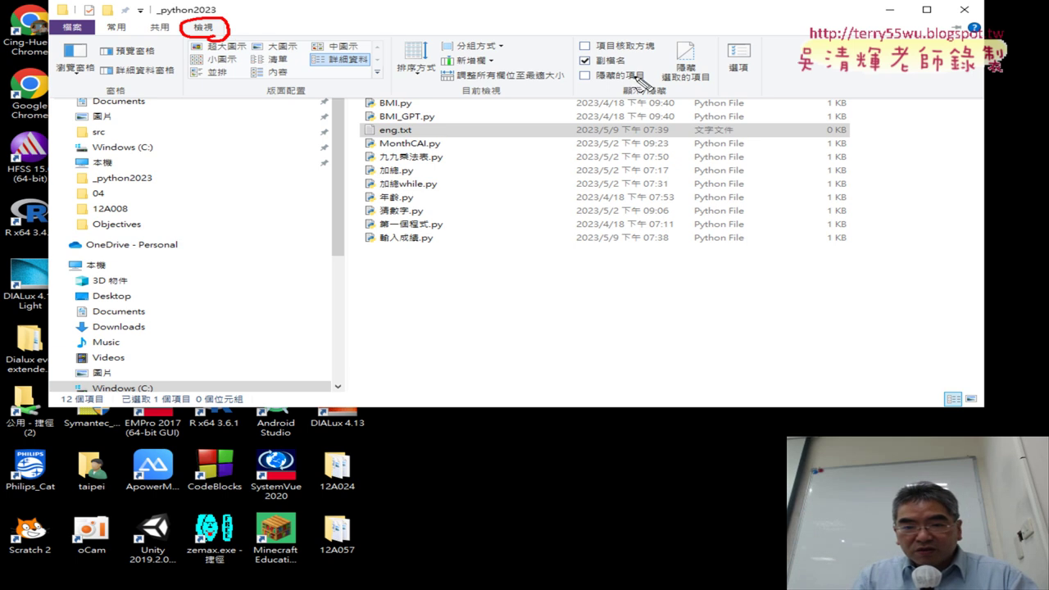
pyautogui.moveTo(625, 72)
pyautogui.mouseDown()
pyautogui.moveTo(560, 69)
pyautogui.moveTo(639, 76)
pyautogui.moveTo(627, 47)
pyautogui.moveTo(636, 39)
pyautogui.mouseUp()
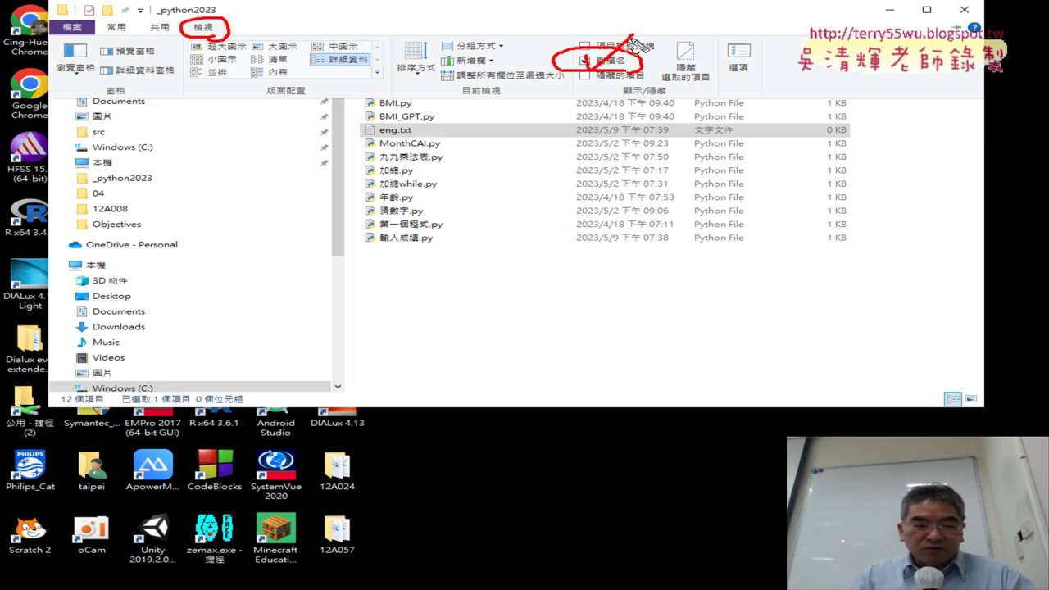
pyautogui.press('Escape')
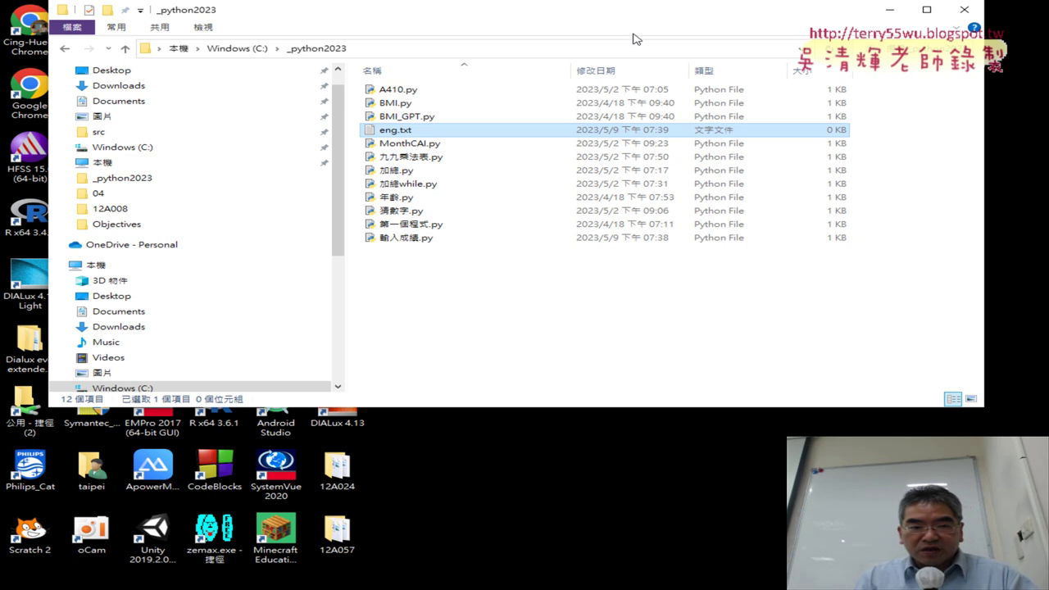
# Turn the display of file name extensions off and back on for the folder view.
pyautogui.click(206, 29)
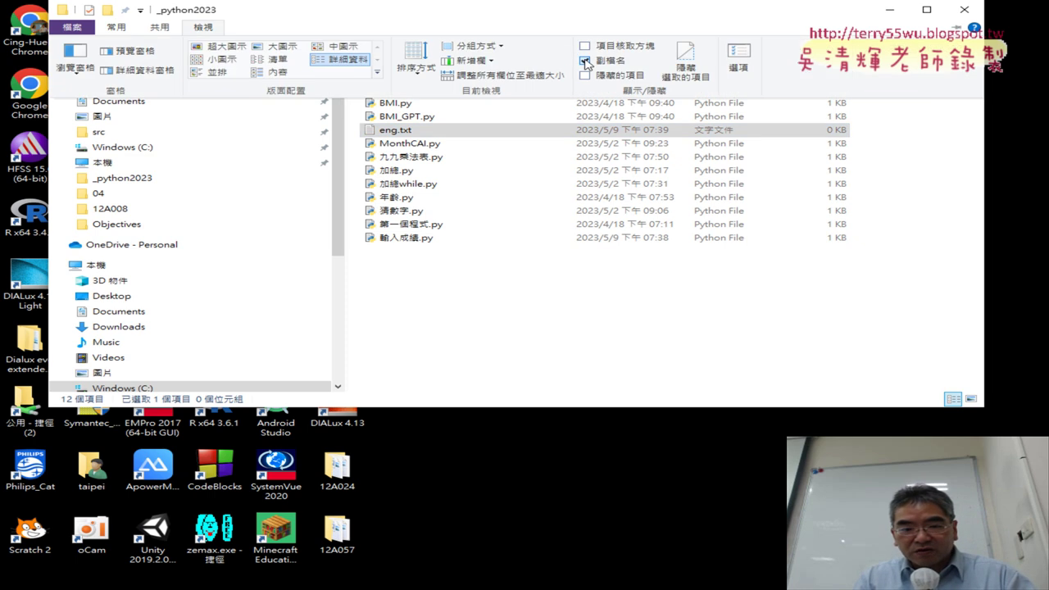
pyautogui.click(585, 61)
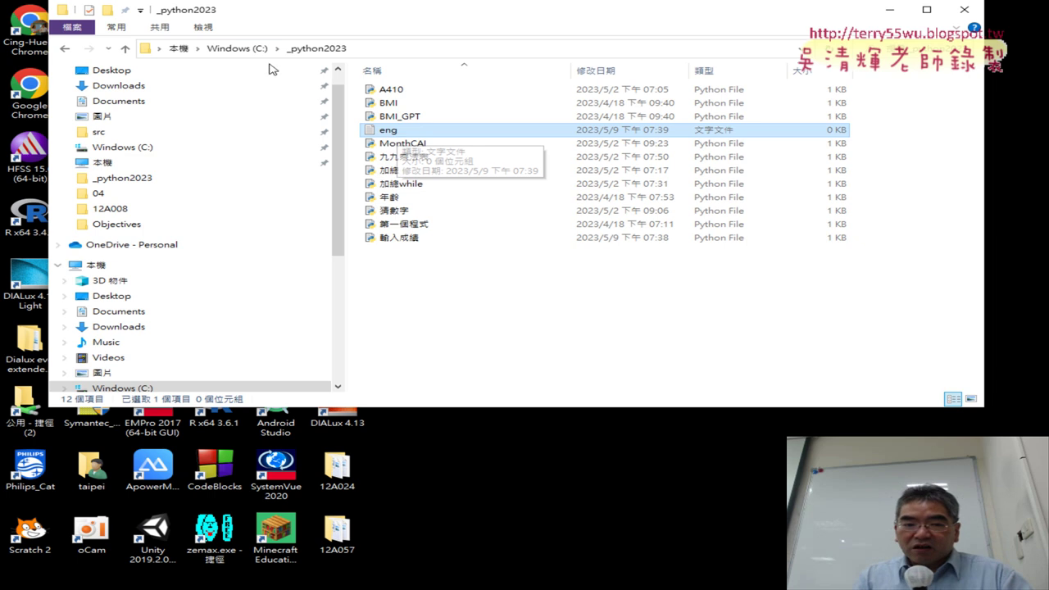
pyautogui.click(206, 29)
pyautogui.click(585, 61)
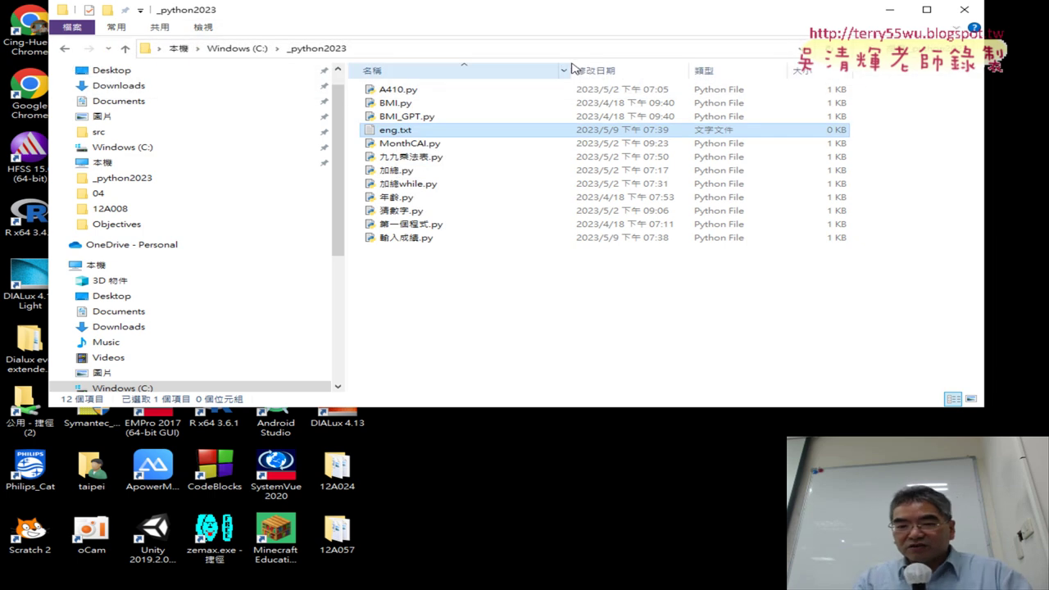
# Open eng.txt in Notepad and move its window so the file list stays partly in view.
pyautogui.click(209, 30)
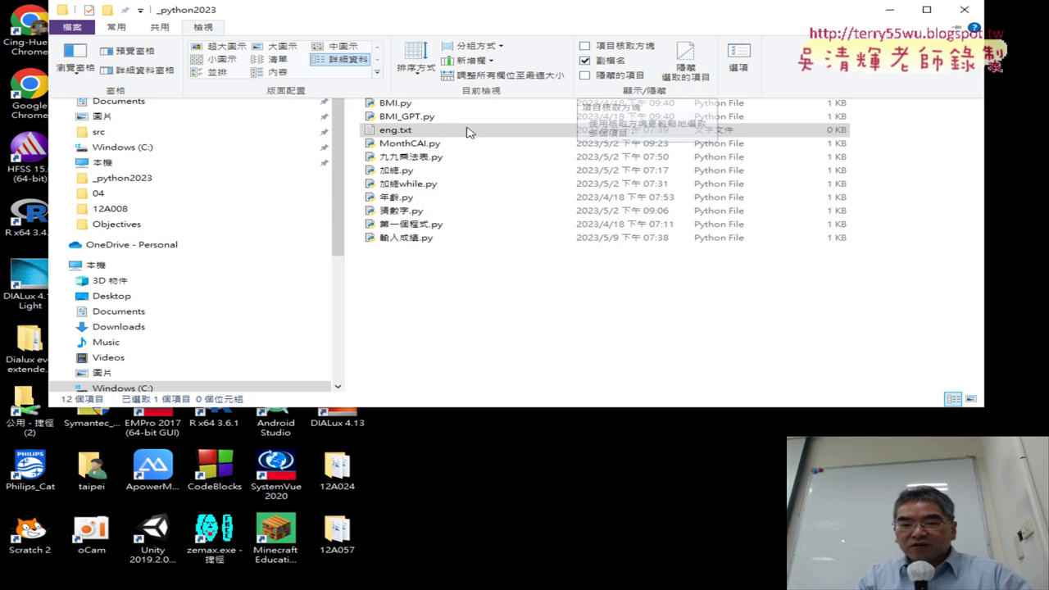
pyautogui.click(407, 132)
pyautogui.doubleClick(472, 136)
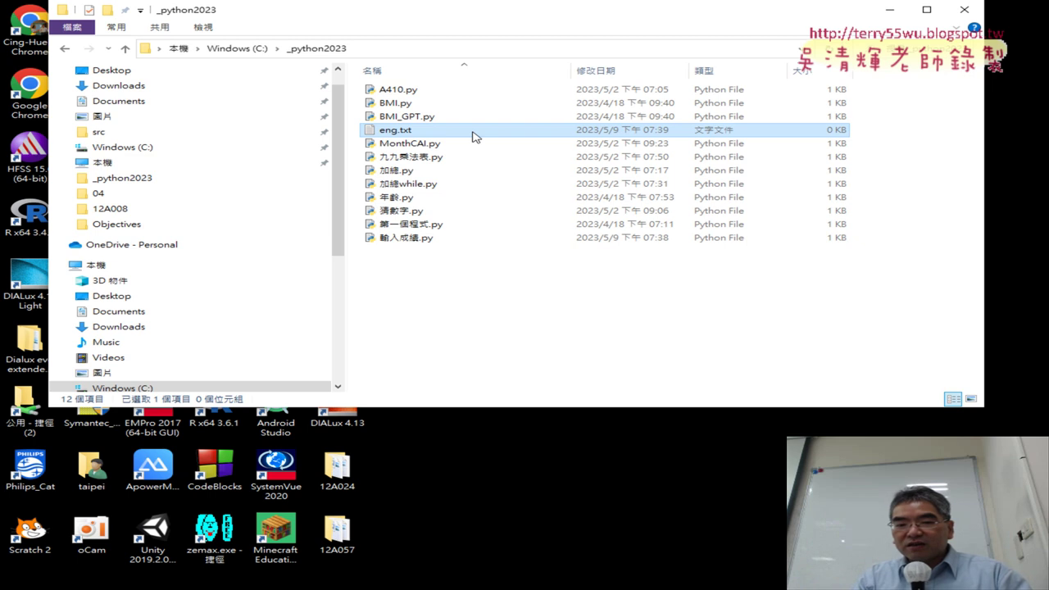
pyautogui.moveTo(475, 170); pyautogui.dragTo(654, 162)
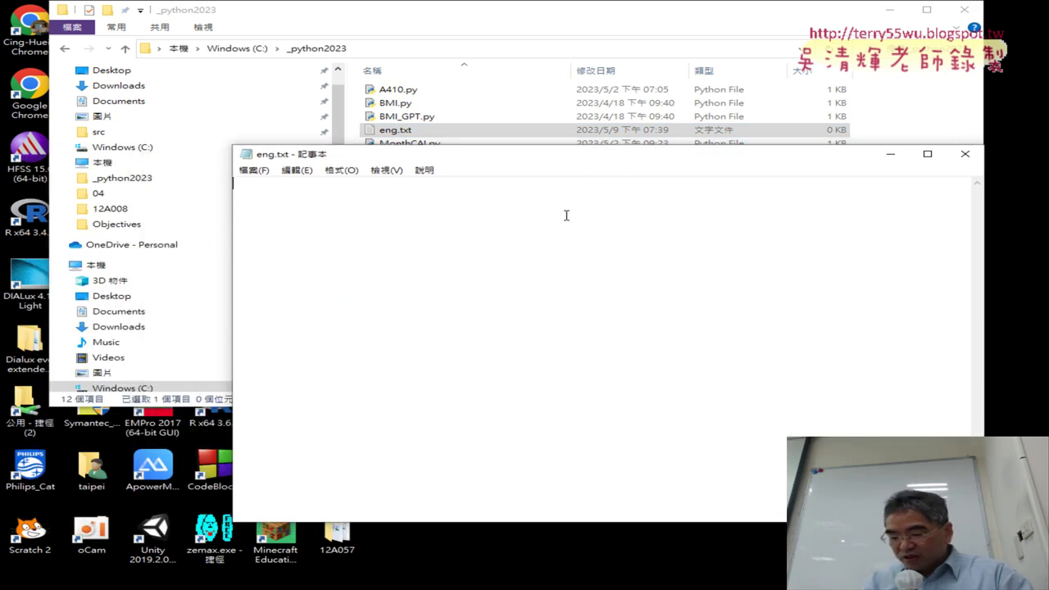
# Enter the comma-separated scores 89,87,85,63,54,68,75,84,85,98,52,54,68,98 on the first line of eng.txt.
pyautogui.write('89')
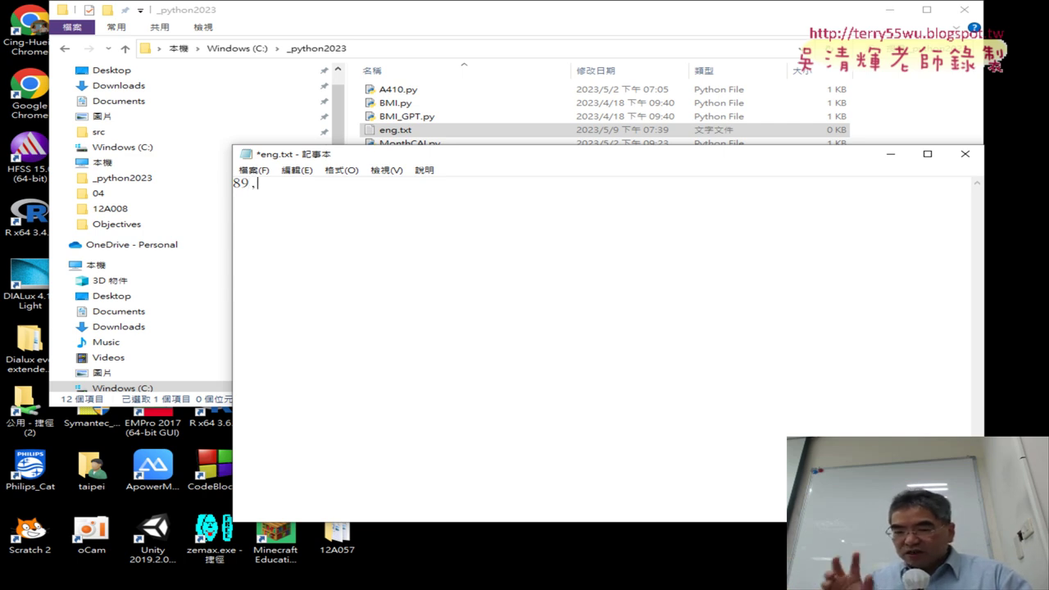
pyautogui.write(',87')
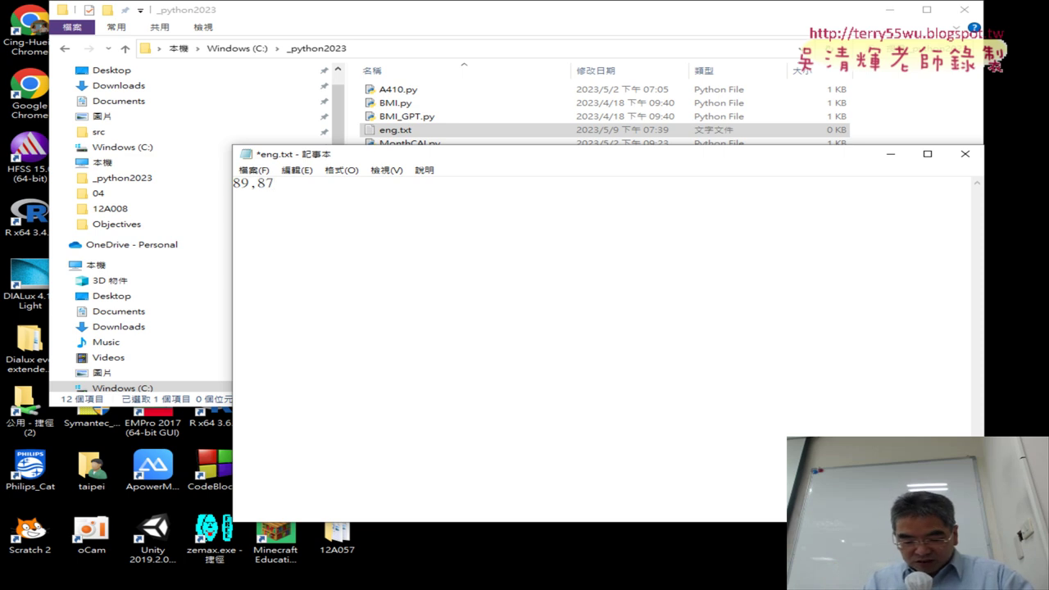
pyautogui.write(',85')
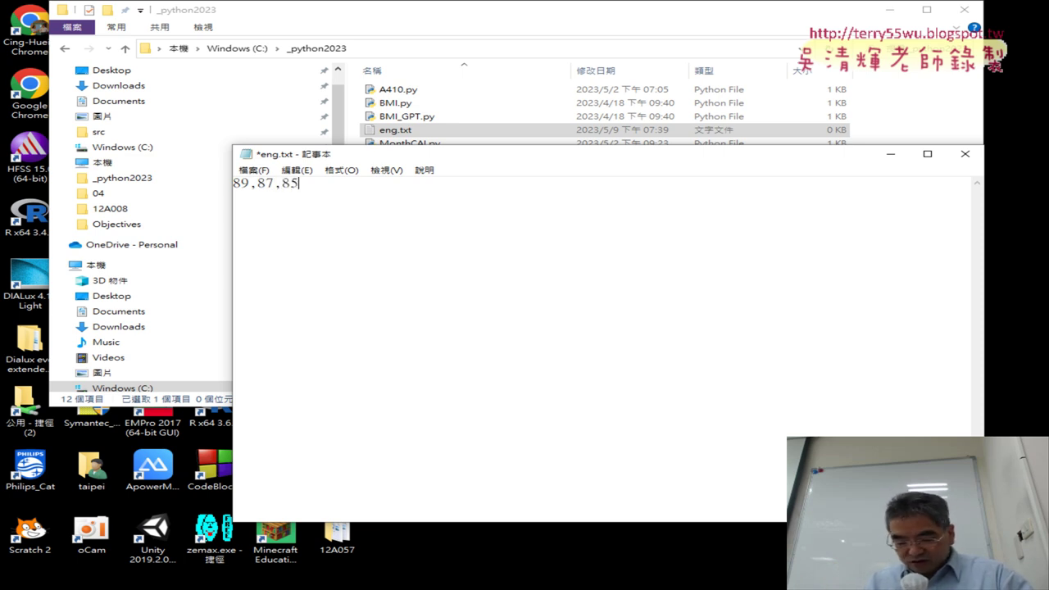
pyautogui.write(',6')
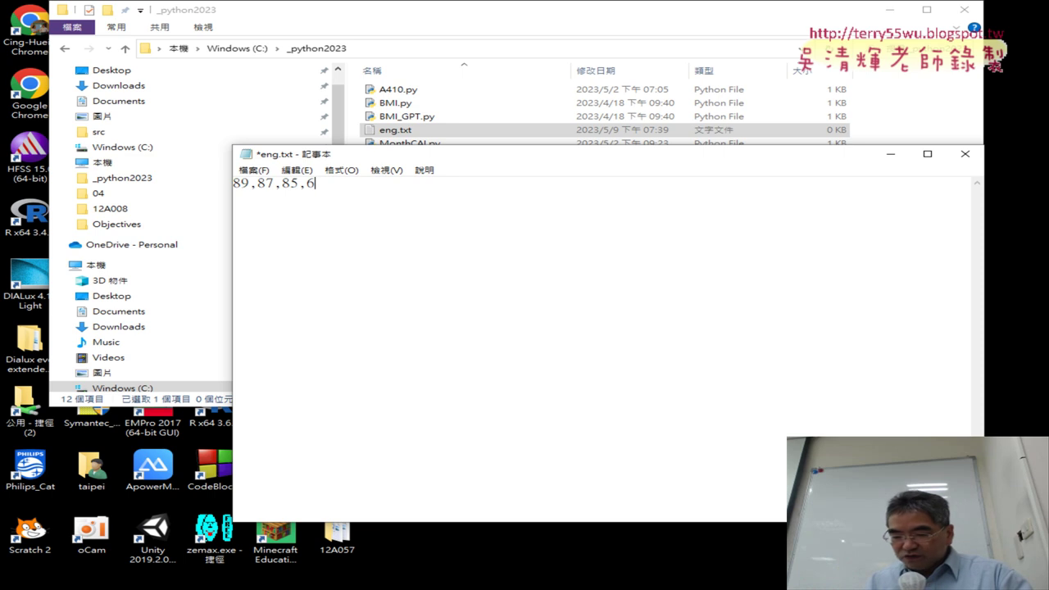
pyautogui.write('3,54,68,7')
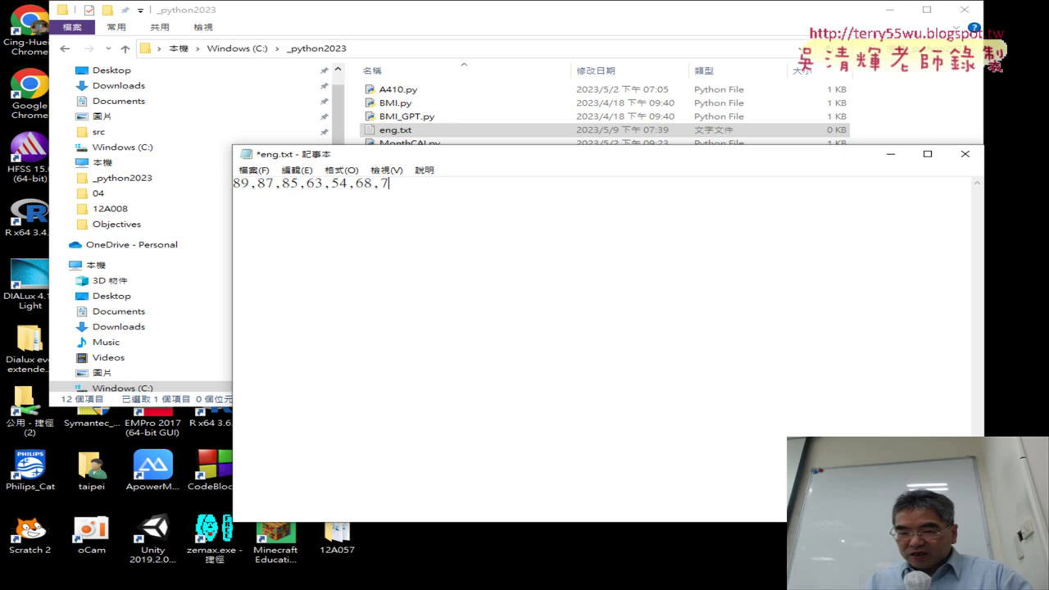
pyautogui.write('5,84,')
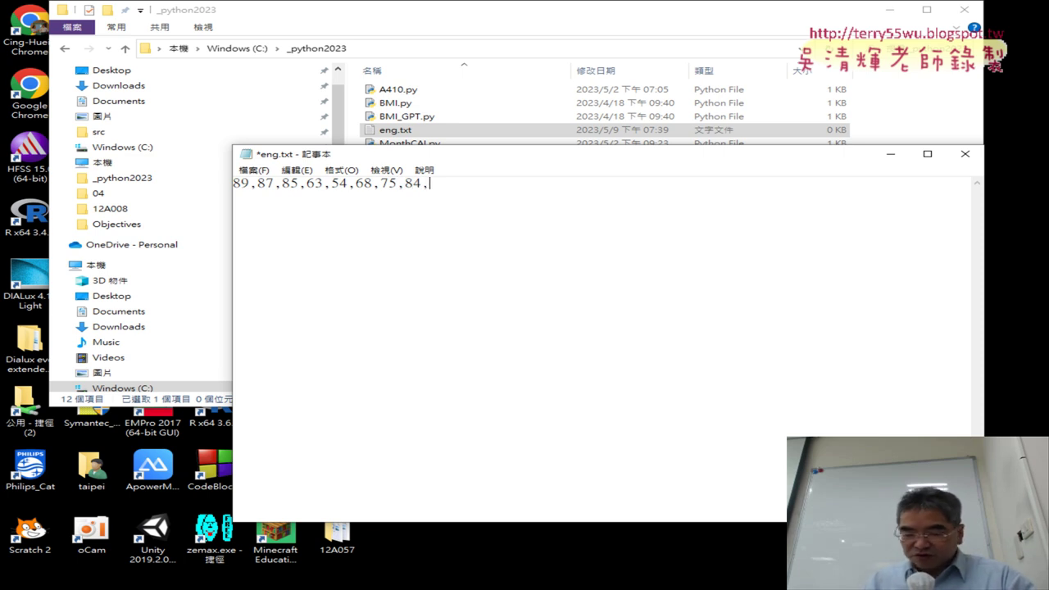
pyautogui.write('85,')
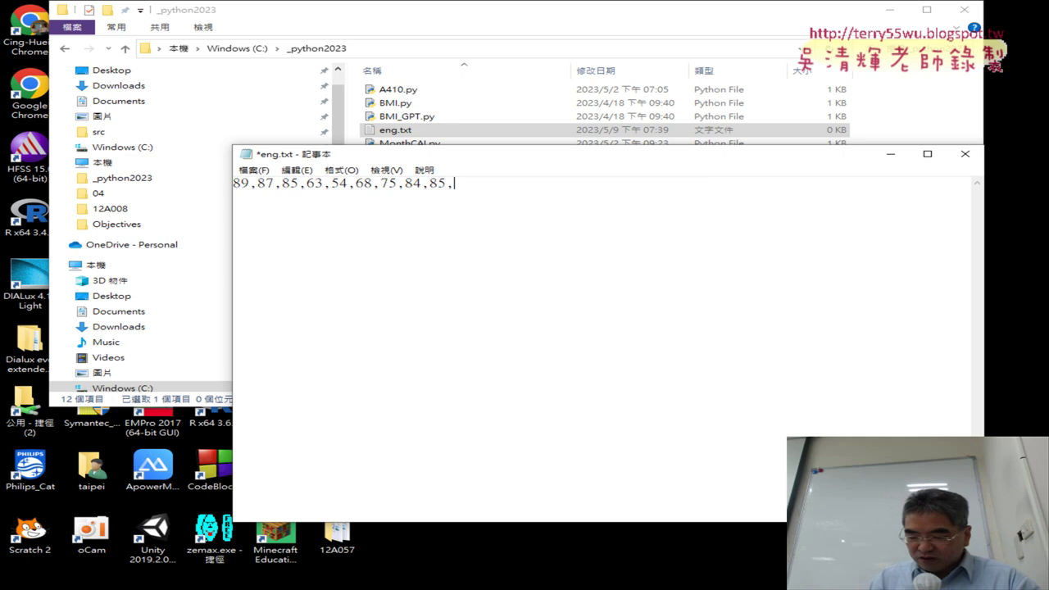
pyautogui.write('98')
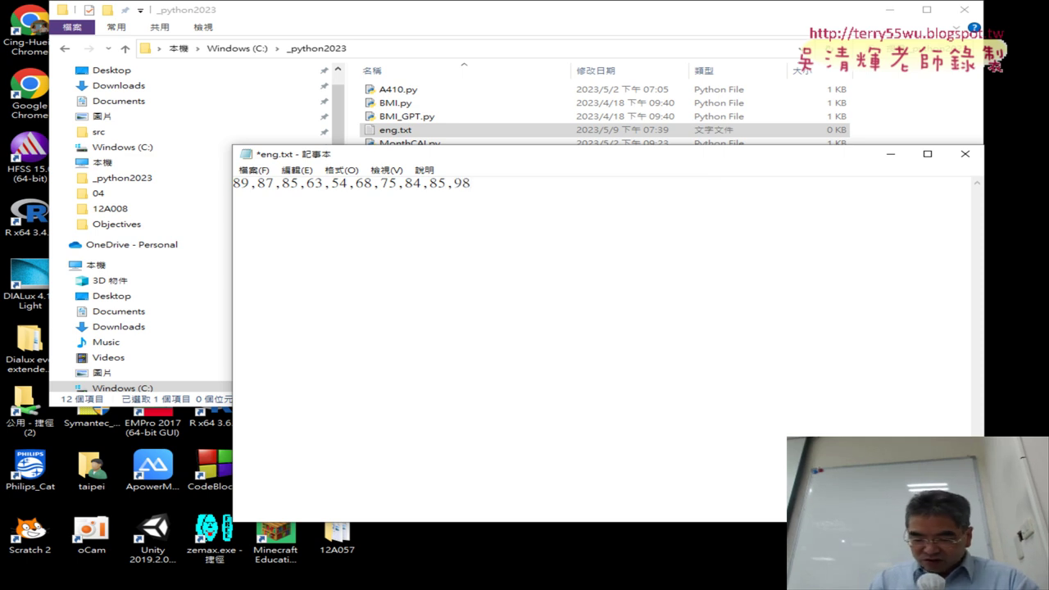
pyautogui.write(',52')
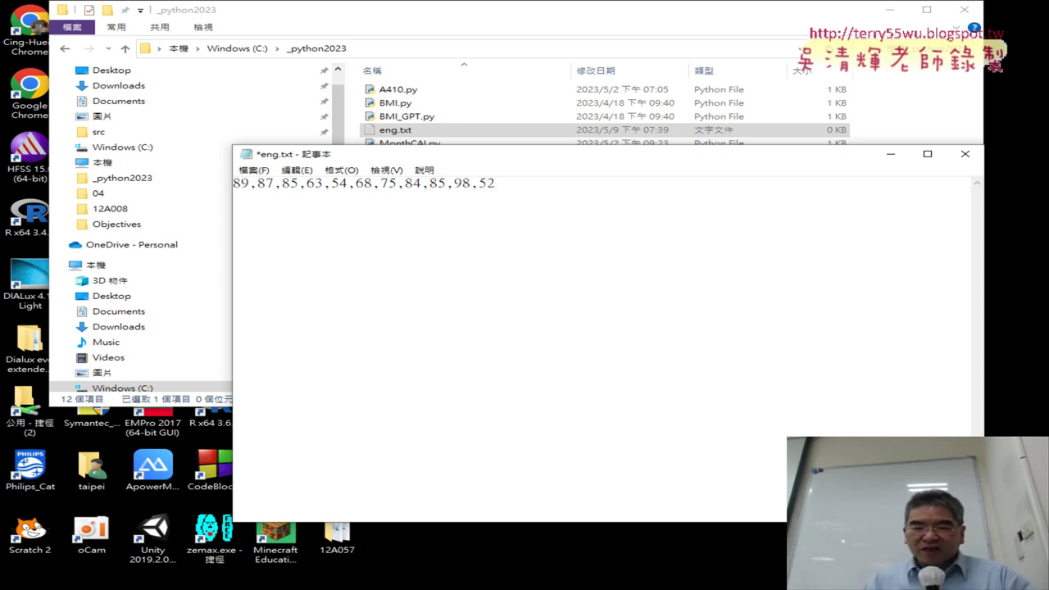
pyautogui.write(',')
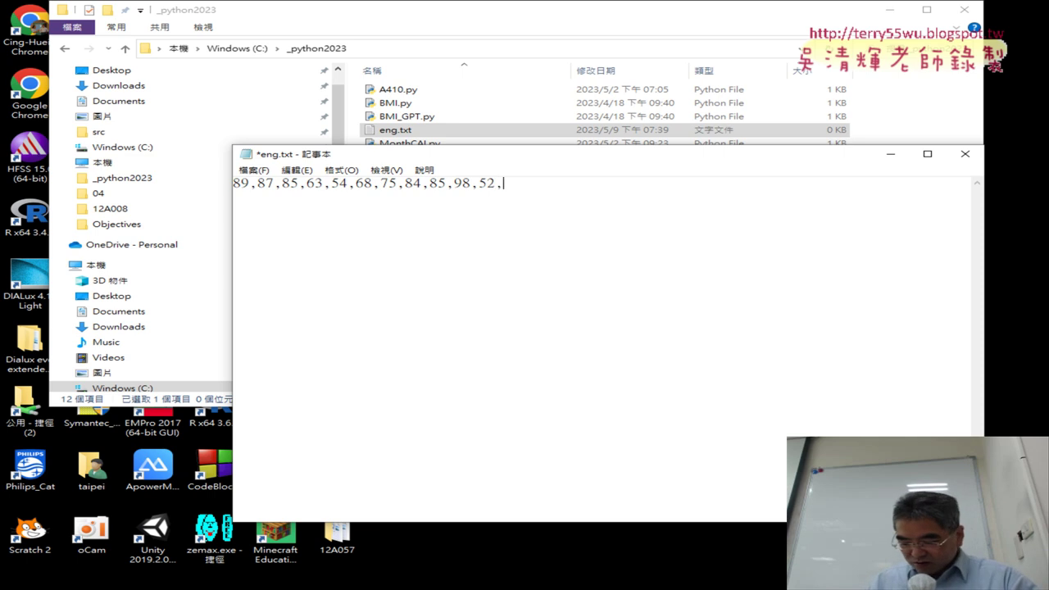
pyautogui.write('54')
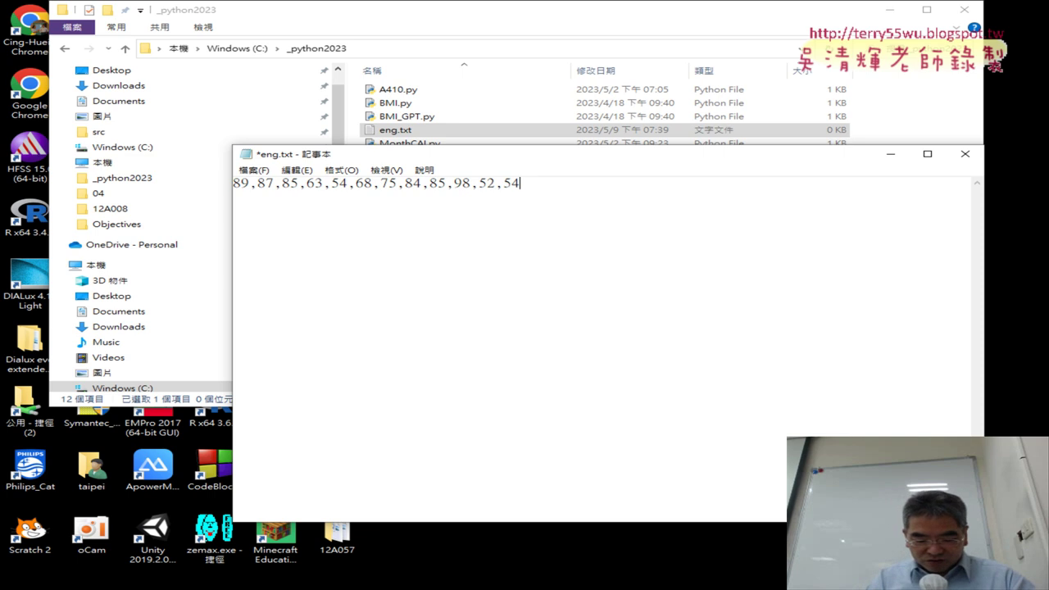
pyautogui.write(',68,')
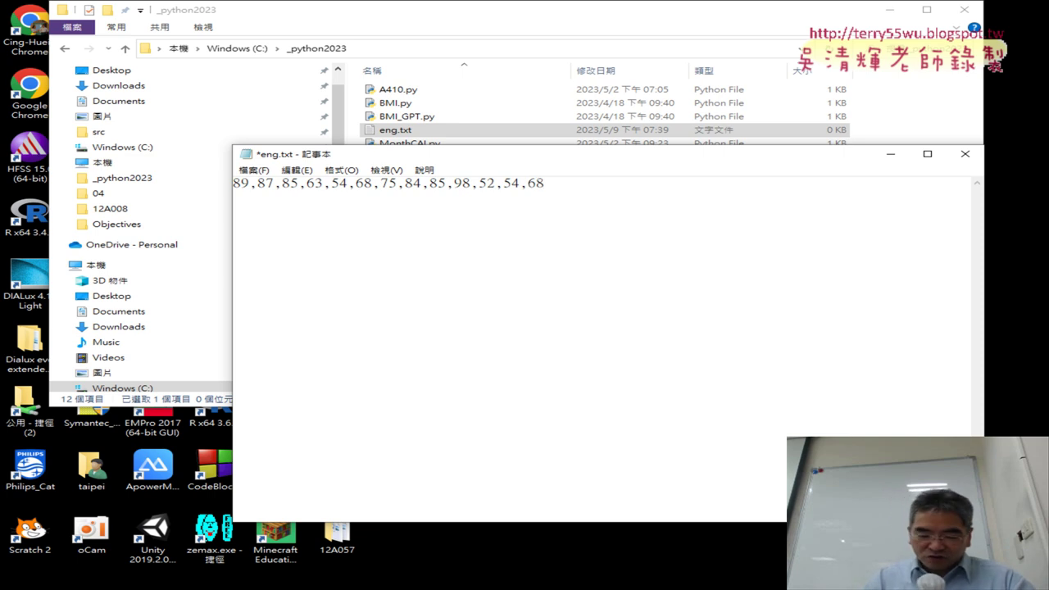
pyautogui.write('98')
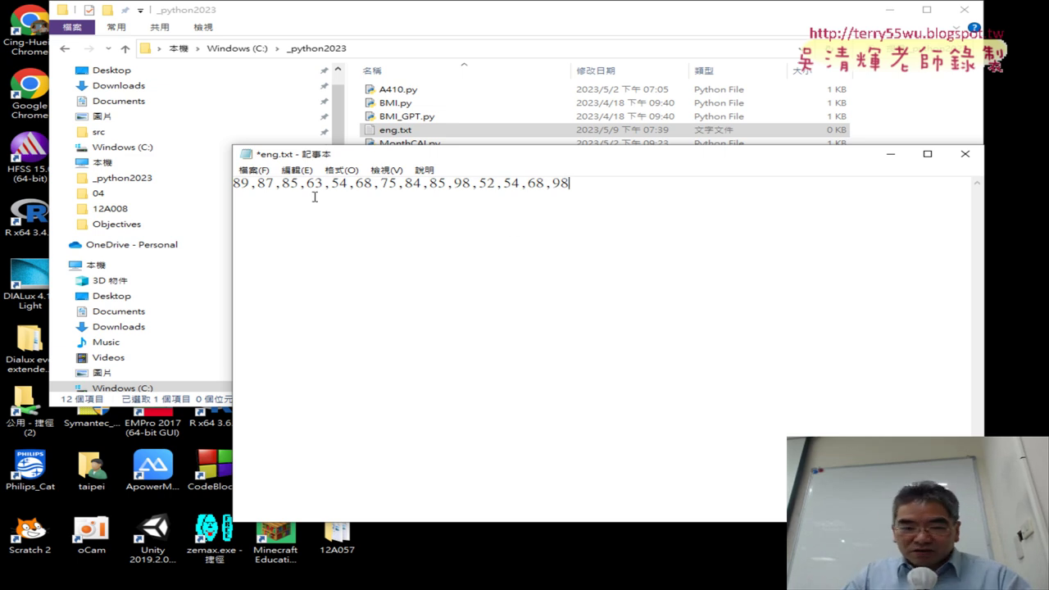
# Copy the entire line of scores in eng.txt.
pyautogui.moveTo(256, 184); pyautogui.dragTo(274, 185)
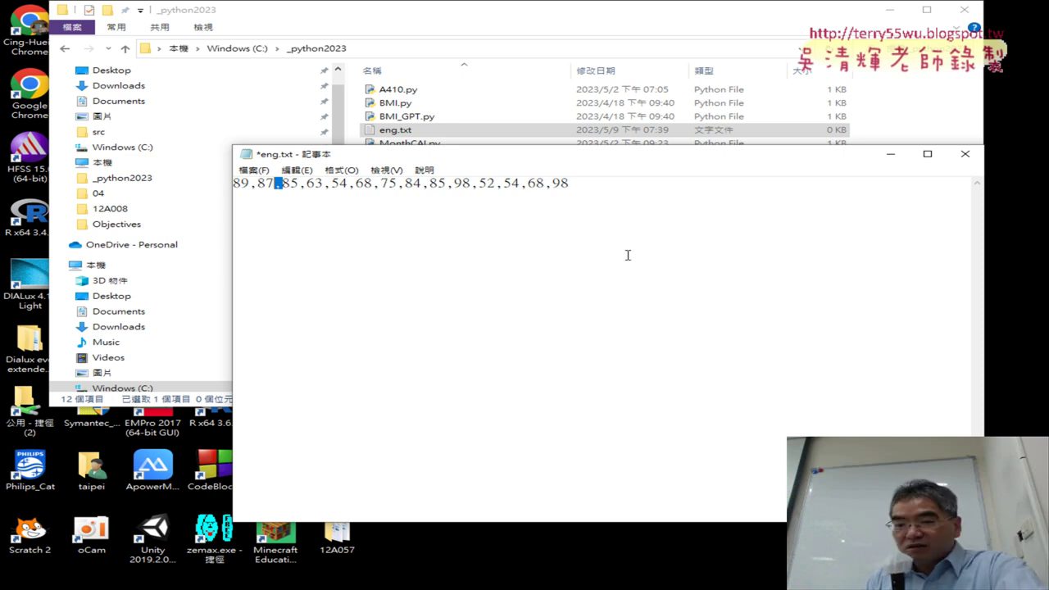
pyautogui.moveTo(577, 183); pyautogui.dragTo(232, 184)
pyautogui.rightClick(354, 183)
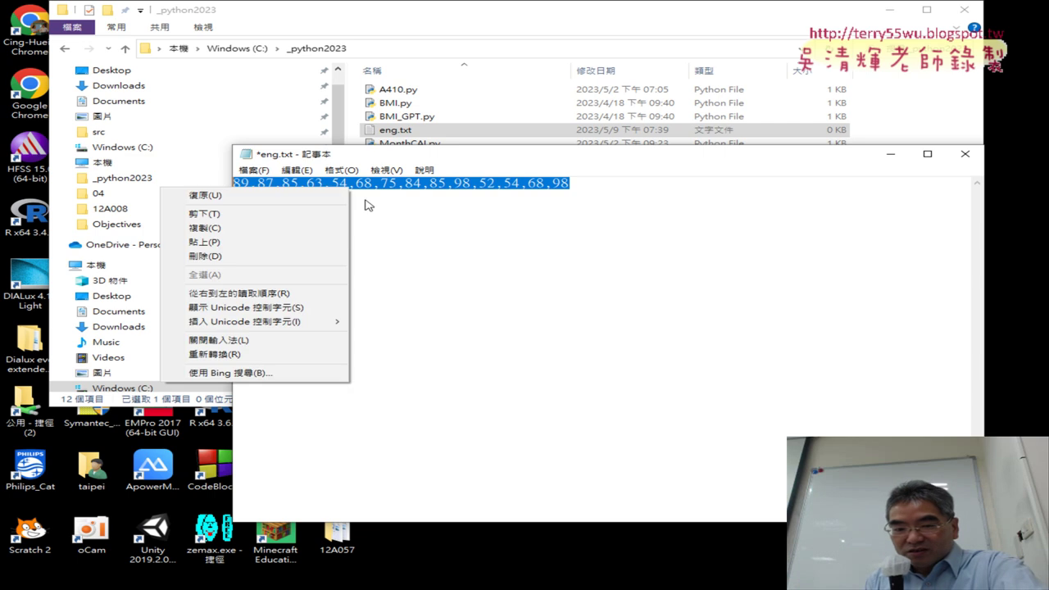
pyautogui.click(293, 229)
# Start Microsoft Office Excel 2007.
pyautogui.press('super')
pyautogui.scroll(-10, 135, 471)
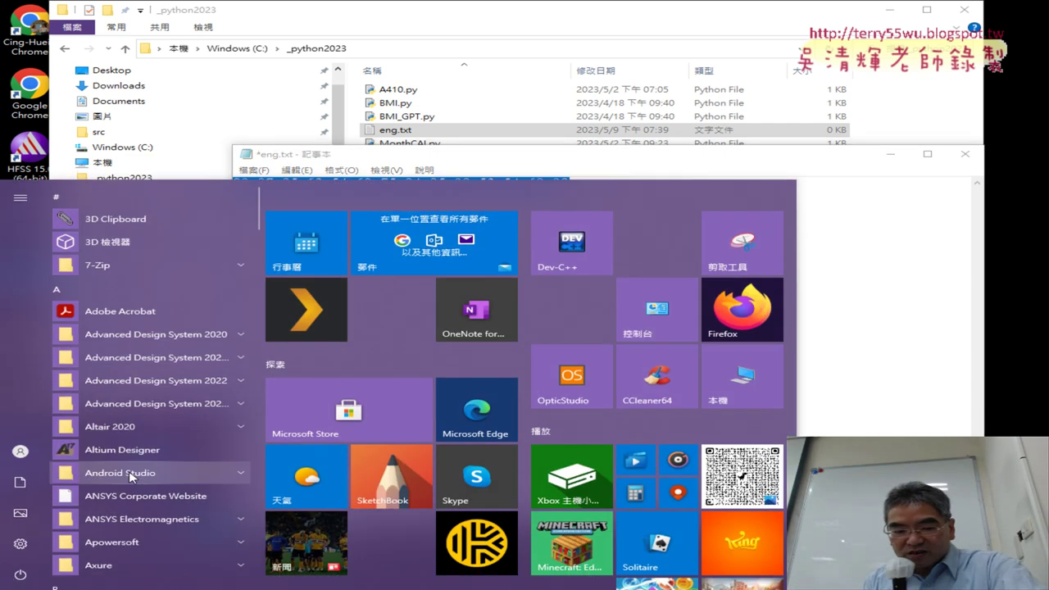
pyautogui.scroll(-5, 135, 480)
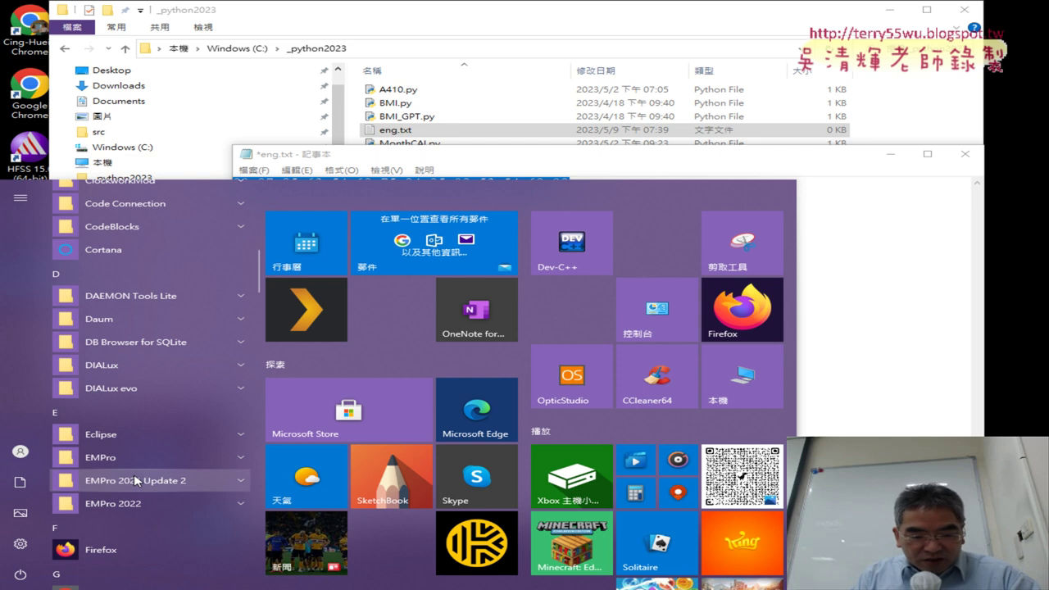
pyautogui.scroll(-5, 137, 478)
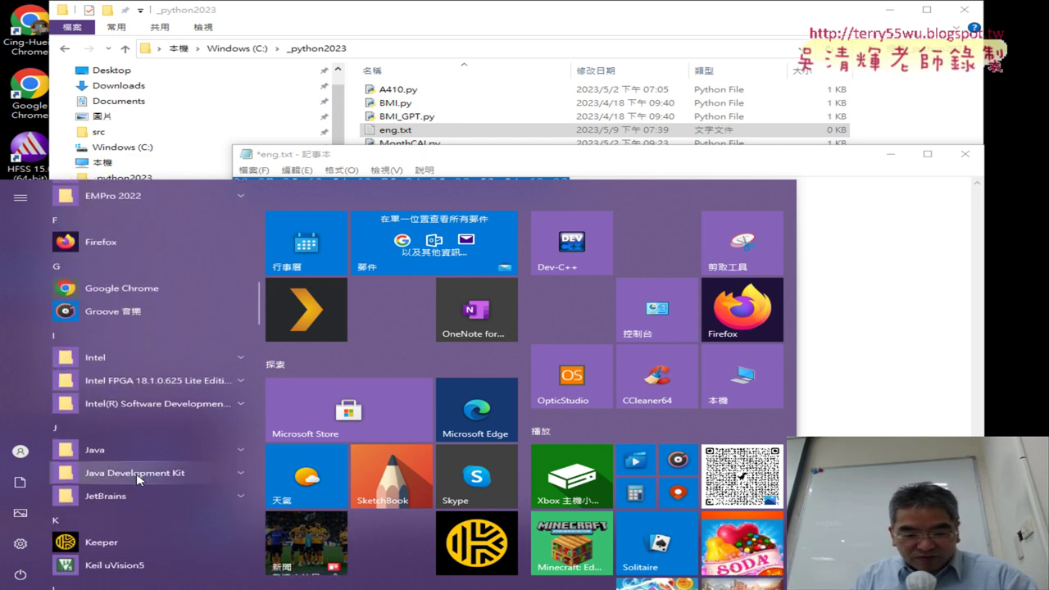
pyautogui.scroll(-2, 137, 480)
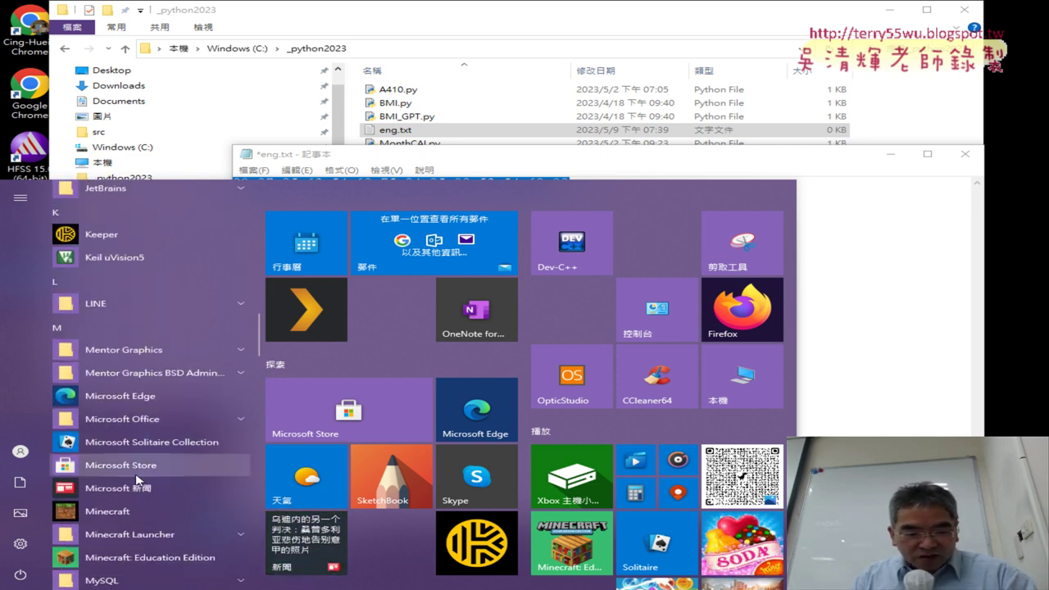
pyautogui.scroll(-2, 137, 479)
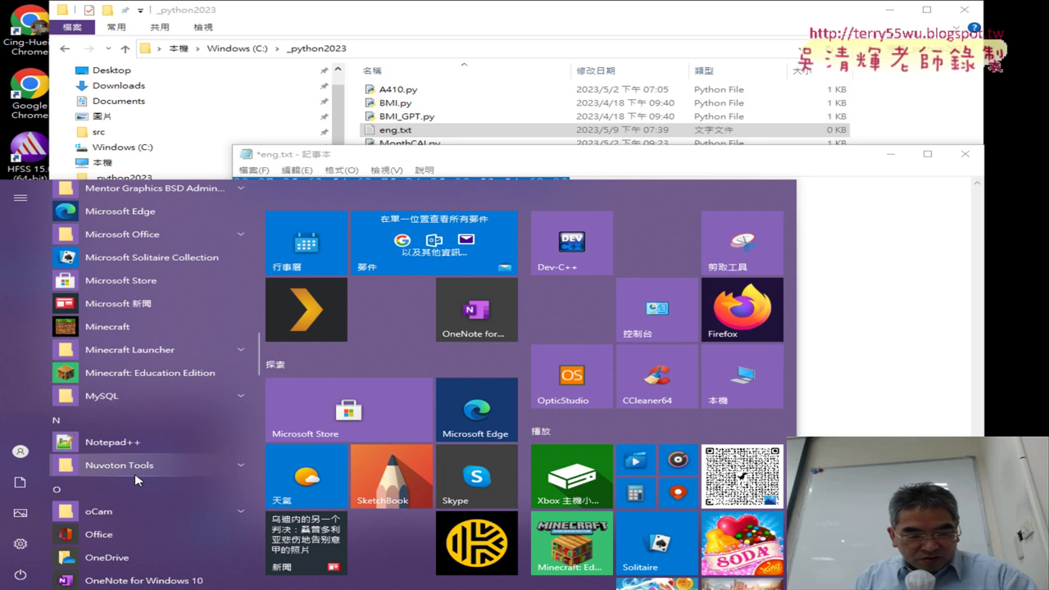
pyautogui.scroll(1, 137, 479)
pyautogui.click(162, 296)
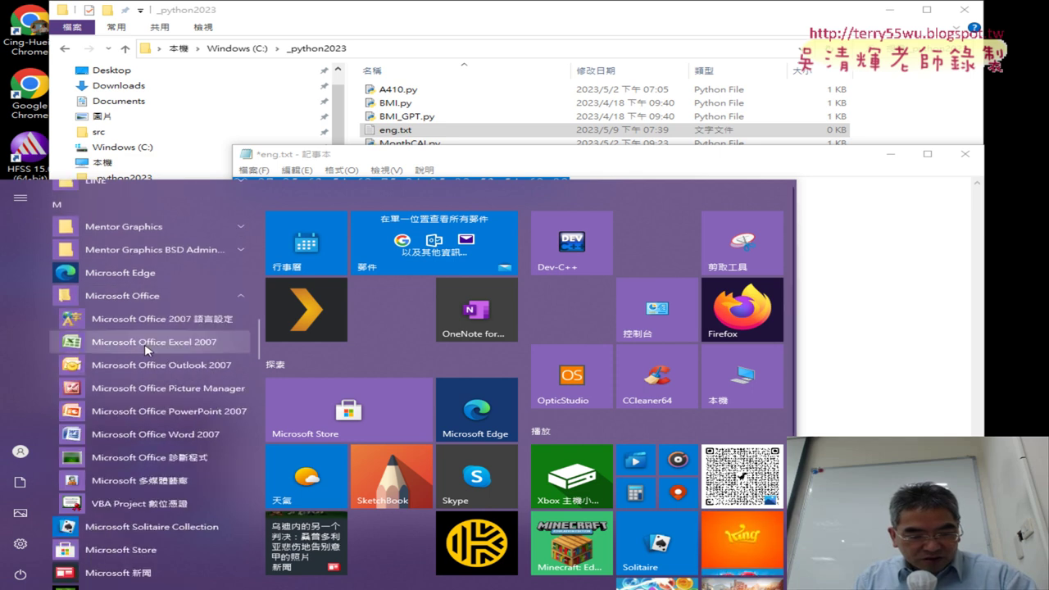
pyautogui.click(148, 344)
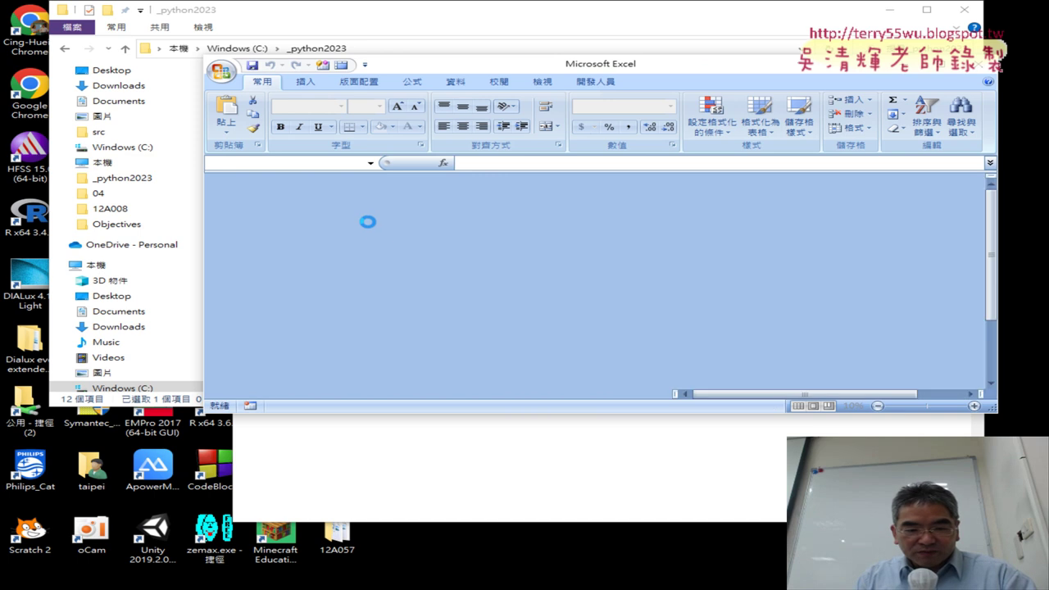
# Paste the copied score line into cell A1 and resize column A to slightly wider than the text.
pyautogui.moveTo(291, 181); pyautogui.dragTo(520, 180)
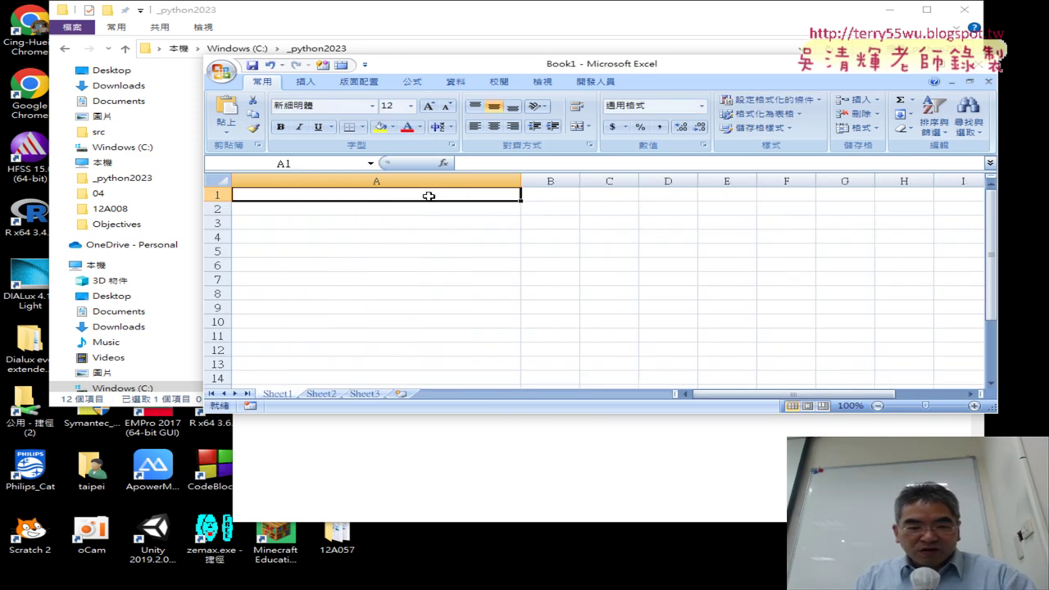
pyautogui.doubleClick(428, 197)
pyautogui.hotkey('ctrl', 'v')
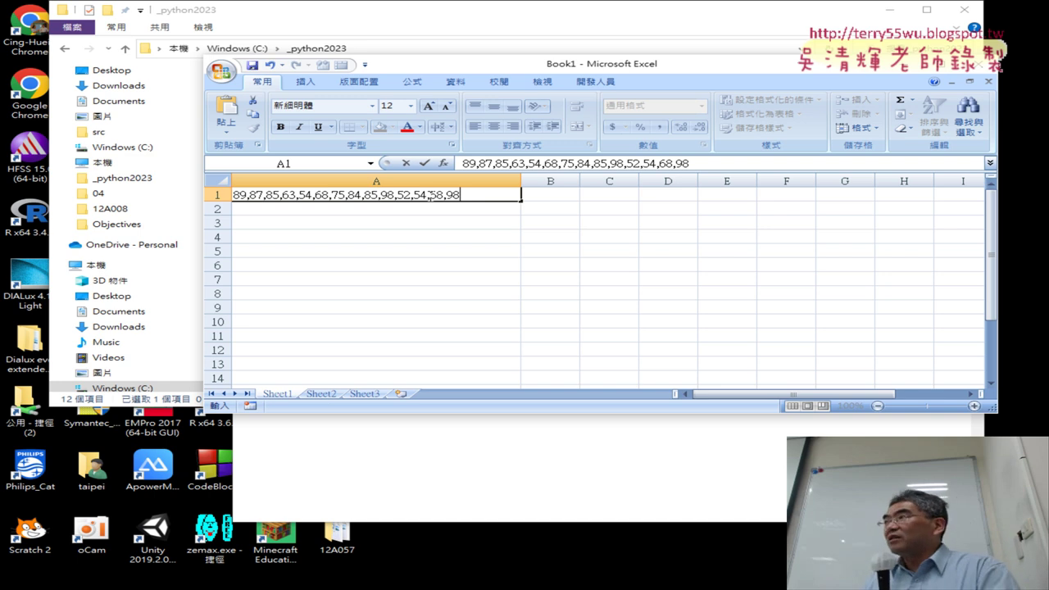
pyautogui.click(421, 249)
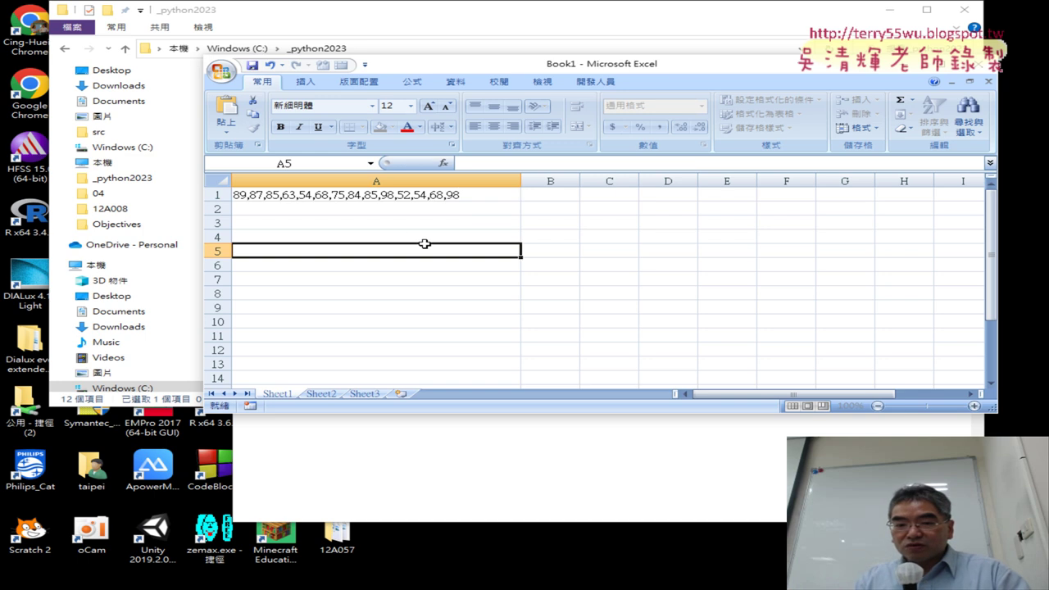
pyautogui.click(412, 195)
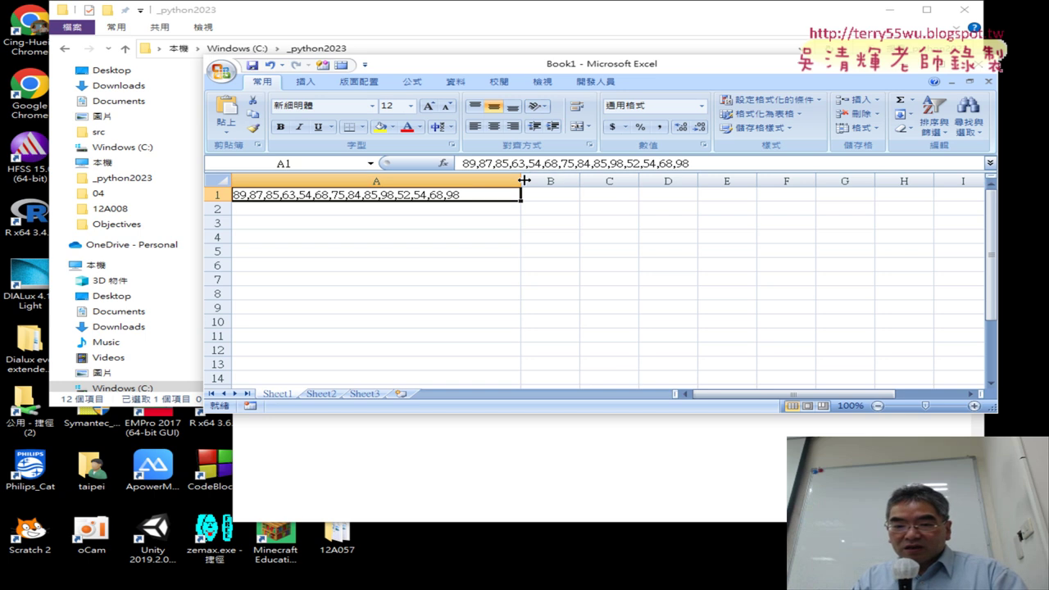
pyautogui.moveTo(521, 180); pyautogui.dragTo(483, 180)
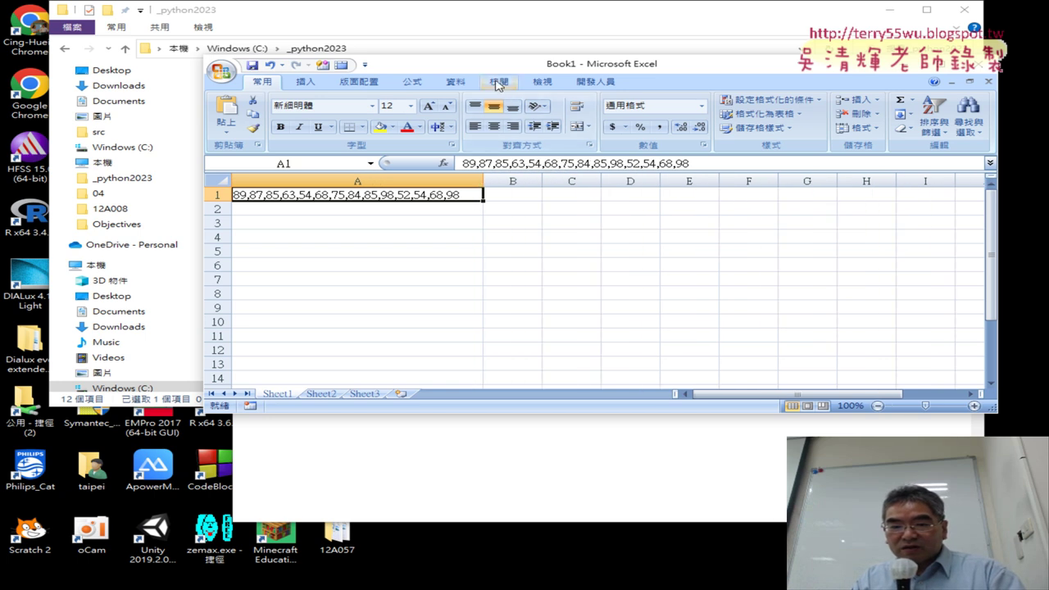
# Start splitting the score text in cell A1 into columns as delimited data, with comma as the only delimiter.
pyautogui.click(456, 81)
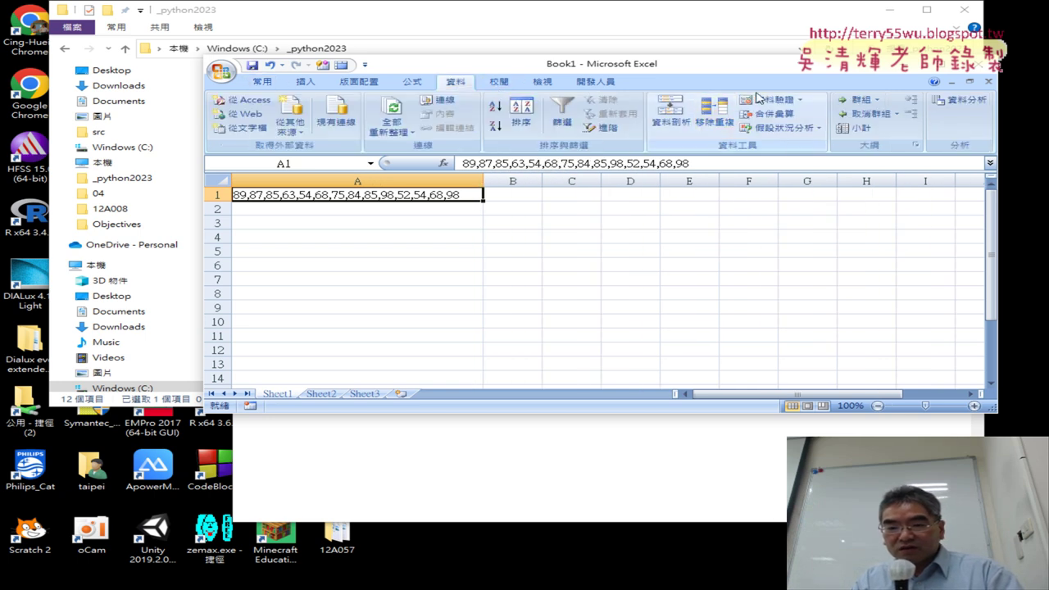
pyautogui.moveTo(737, 70); pyautogui.dragTo(553, 63)
pyautogui.click(485, 108)
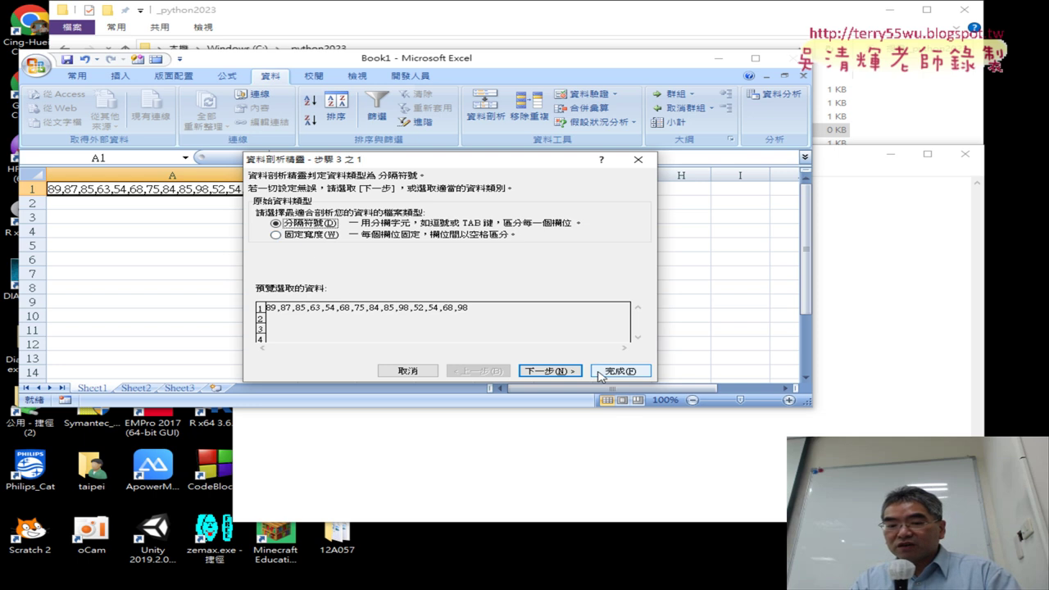
pyautogui.click(550, 371)
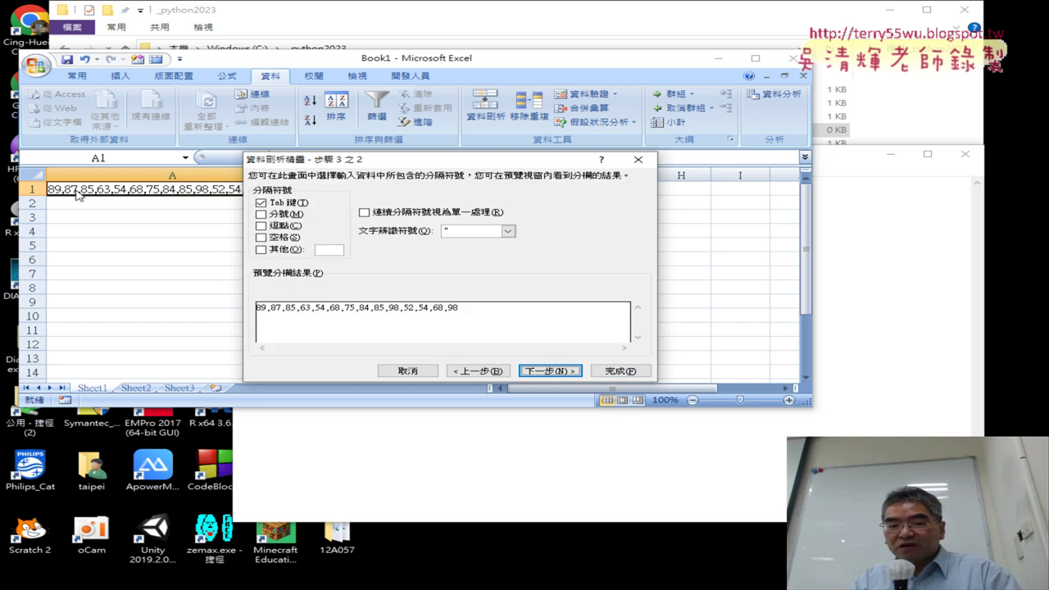
pyautogui.click(261, 202)
pyautogui.click(262, 225)
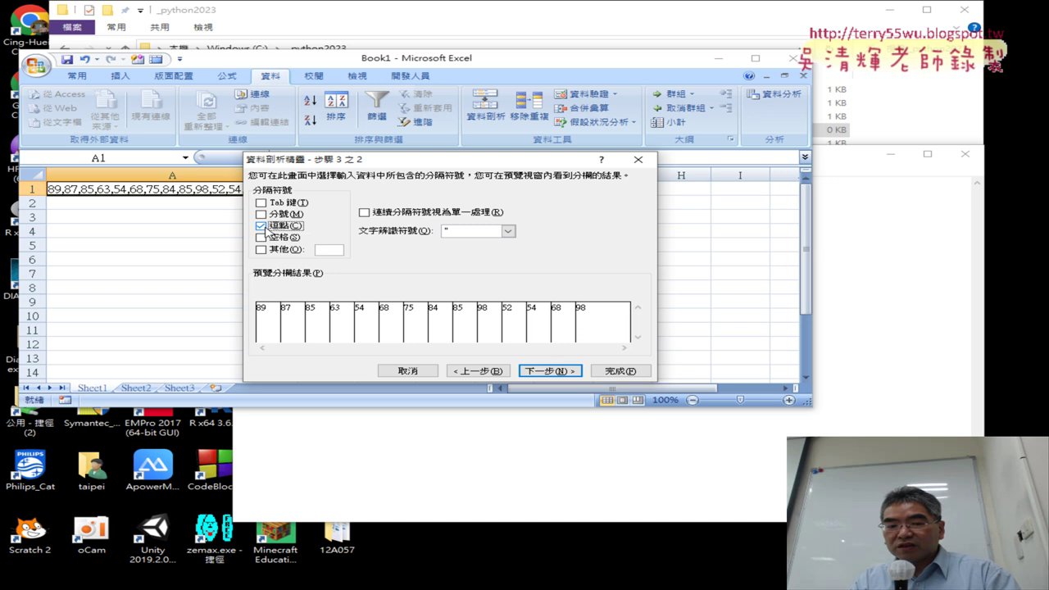
pyautogui.click(547, 371)
# Set the destination of the split scores to cell $B$1 and complete the text-to-columns conversion.
pyautogui.moveTo(465, 167); pyautogui.dragTo(379, 281)
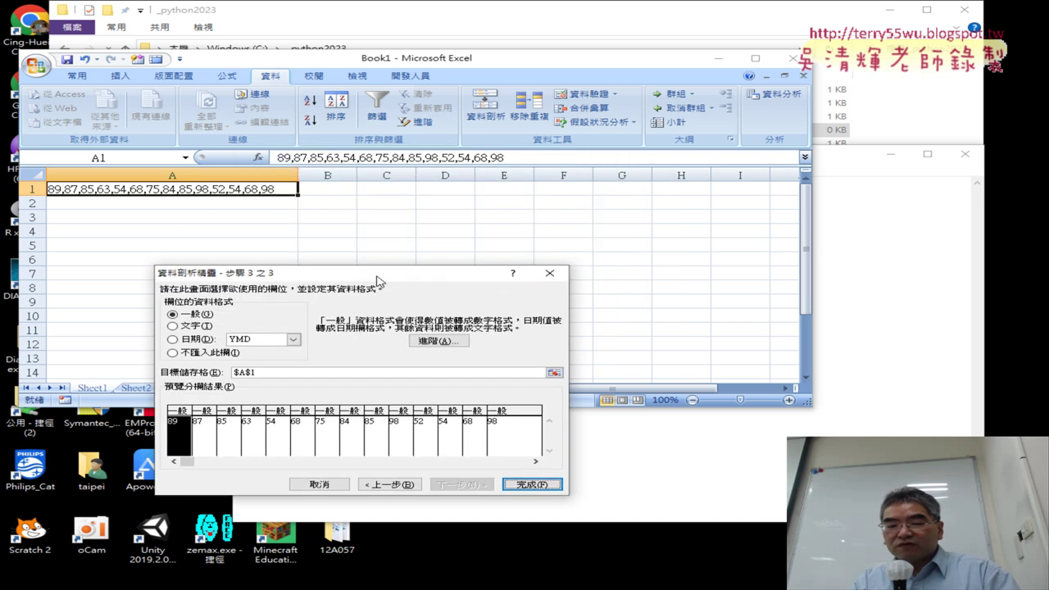
pyautogui.doubleClick(248, 373)
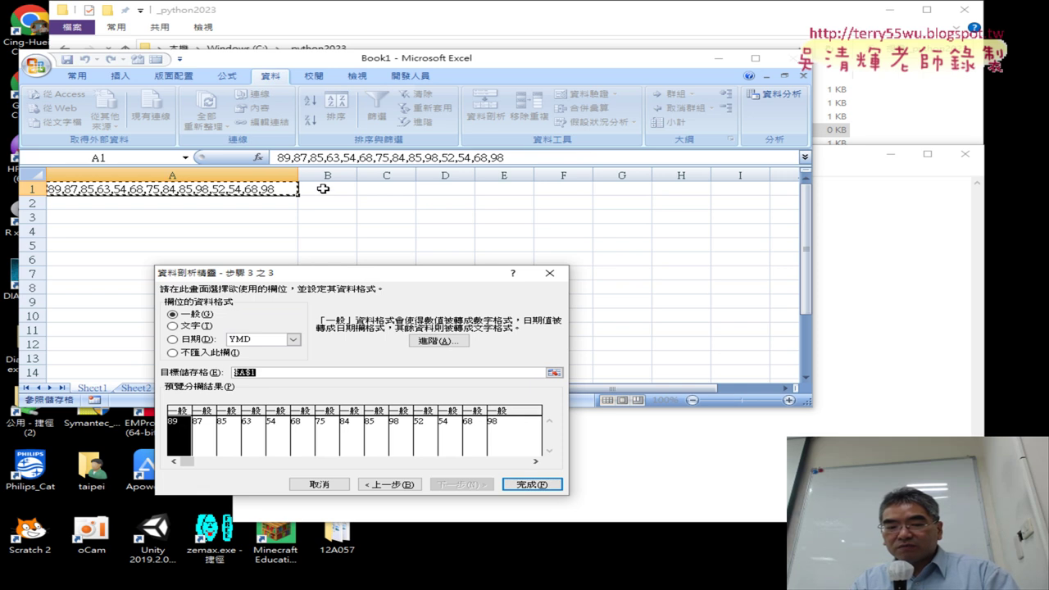
pyautogui.click(324, 188)
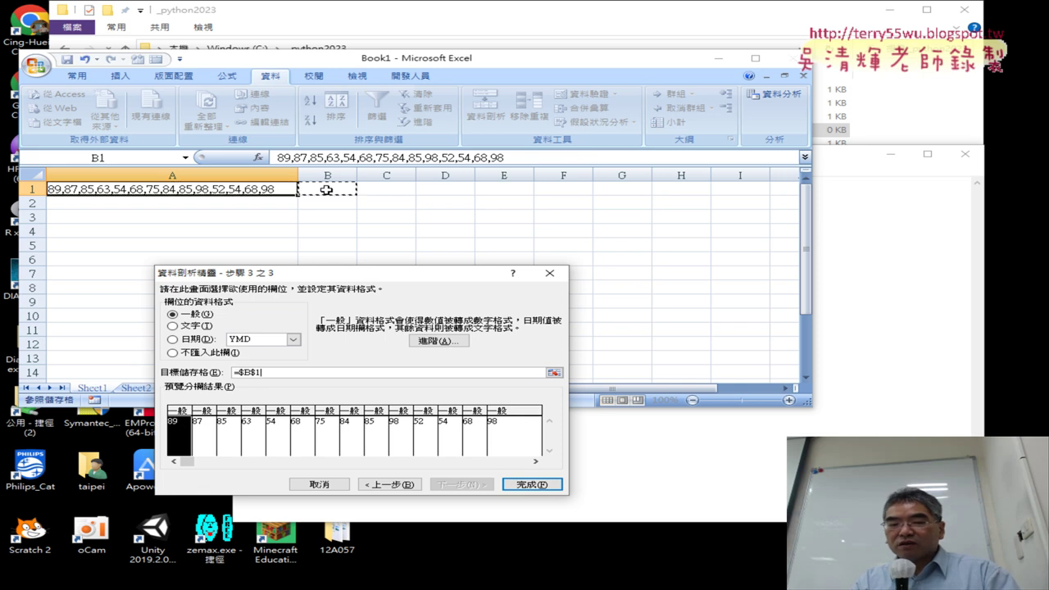
pyautogui.click(533, 485)
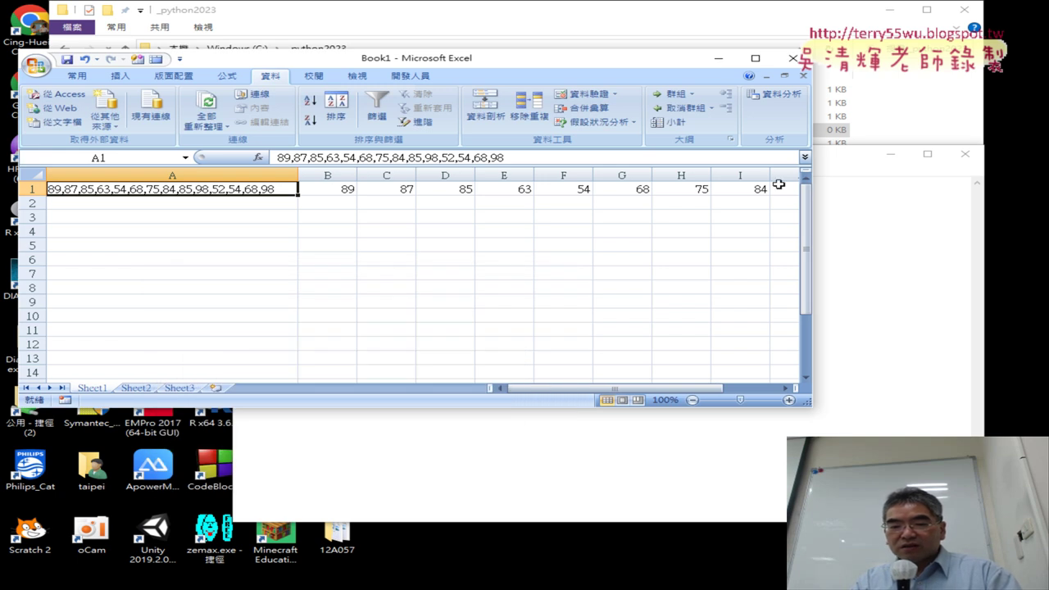
# Widen the workbook window and select the split scores in B1:O1 to check them.
pyautogui.moveTo(814, 190); pyautogui.dragTo(970, 184)
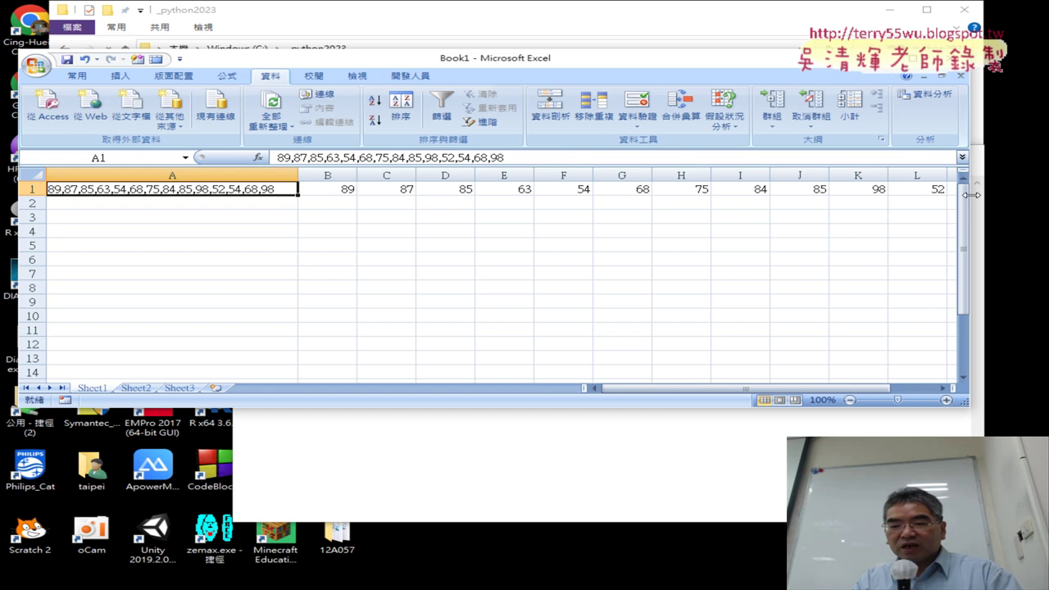
pyautogui.moveTo(672, 396); pyautogui.dragTo(709, 396)
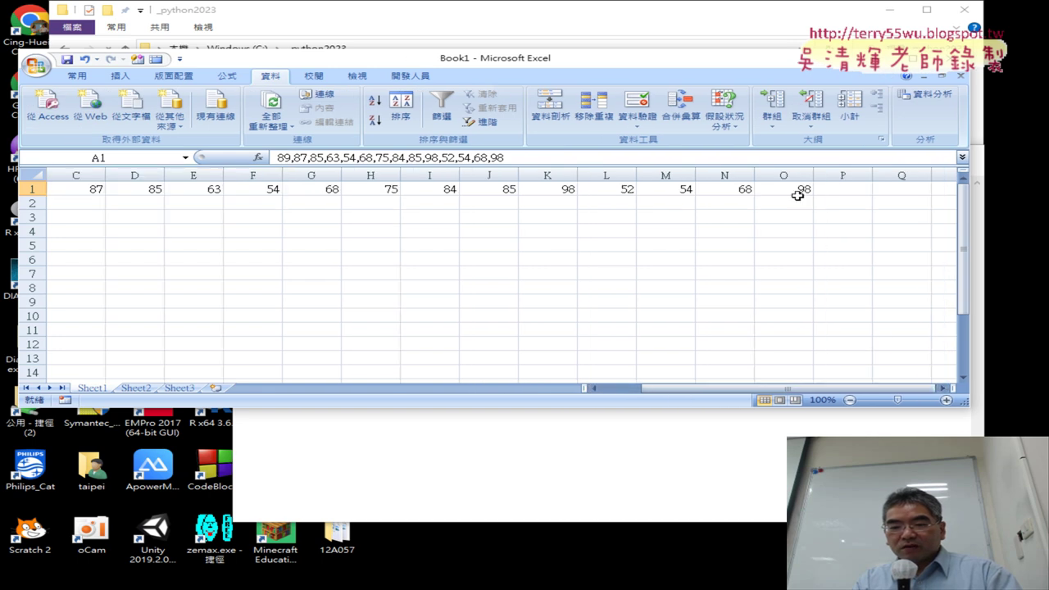
pyautogui.moveTo(796, 190); pyautogui.dragTo(336, 195)
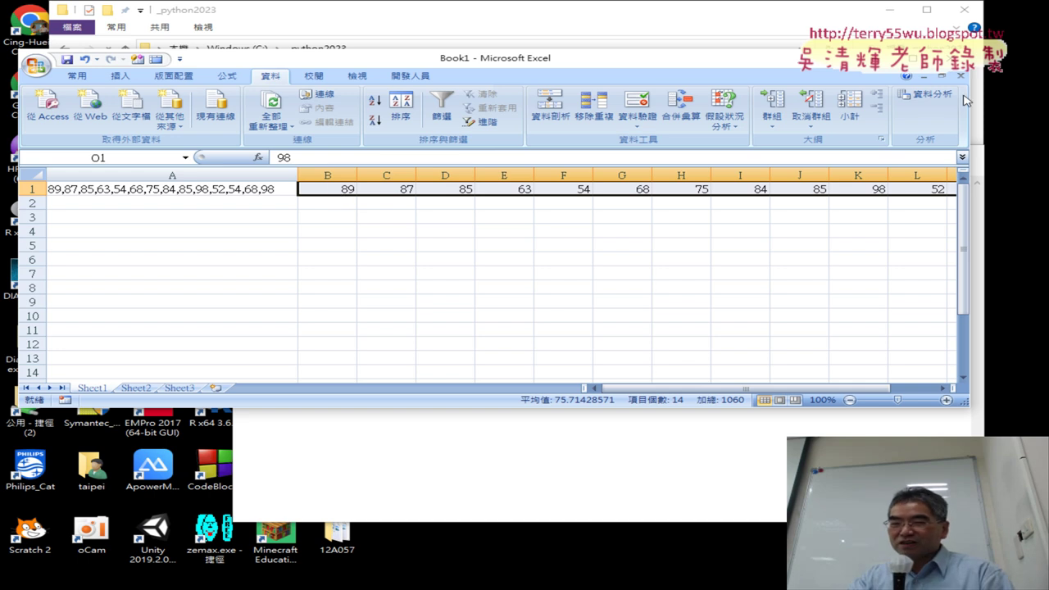
# Minimize the Excel workbook and move the eng.txt Notepad window so the file's entry in the _python2023 folder is uncovered.
pyautogui.click(916, 59)
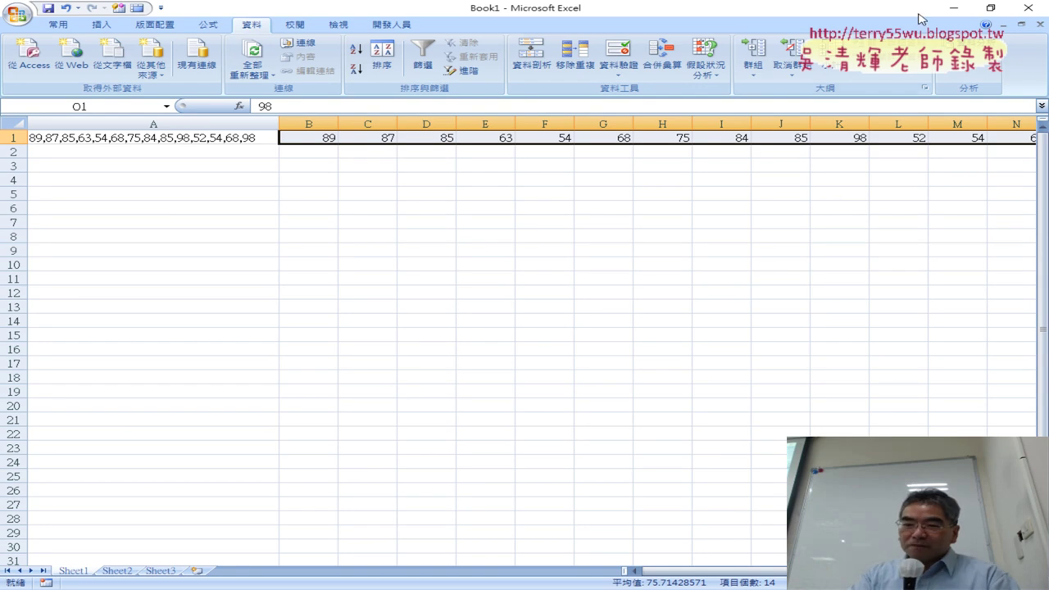
pyautogui.click(953, 10)
pyautogui.click(511, 264)
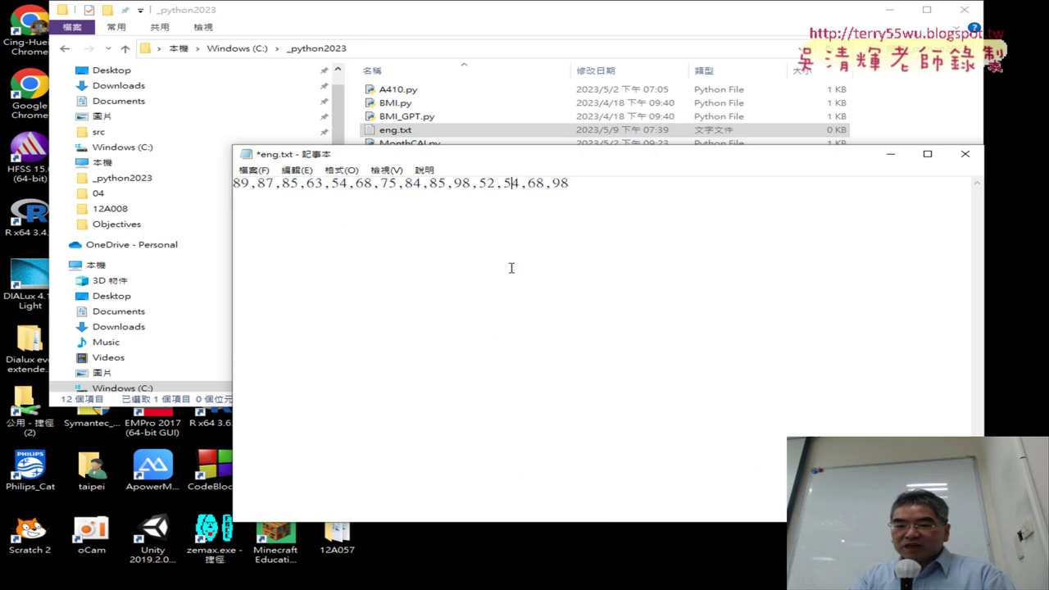
pyautogui.moveTo(492, 162); pyautogui.dragTo(332, 188)
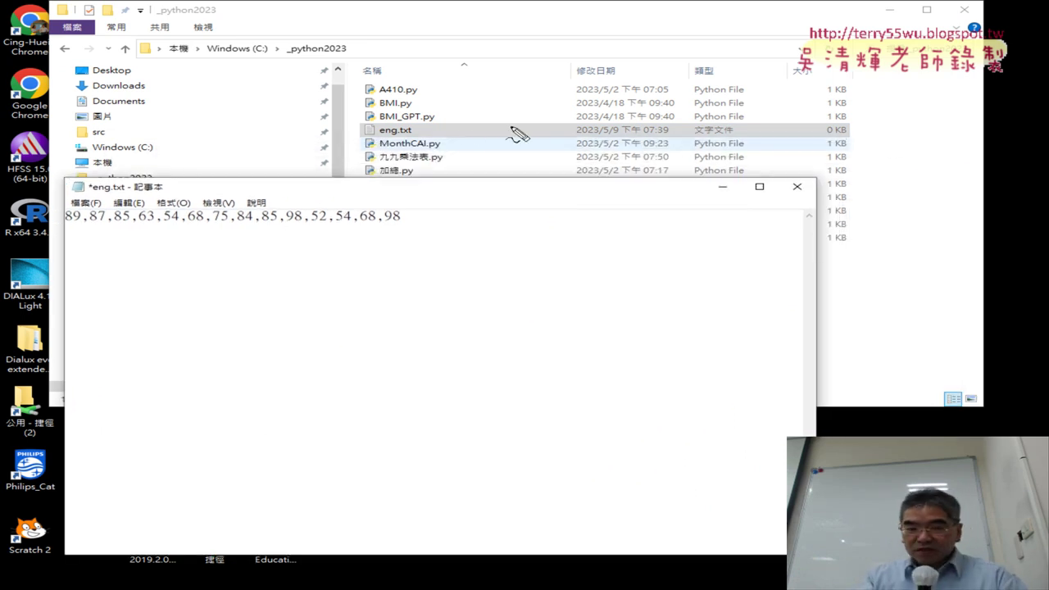
pyautogui.moveTo(430, 137)
pyautogui.mouseDown()
pyautogui.moveTo(365, 141)
pyautogui.moveTo(430, 122)
pyautogui.moveTo(428, 138)
pyautogui.mouseUp()
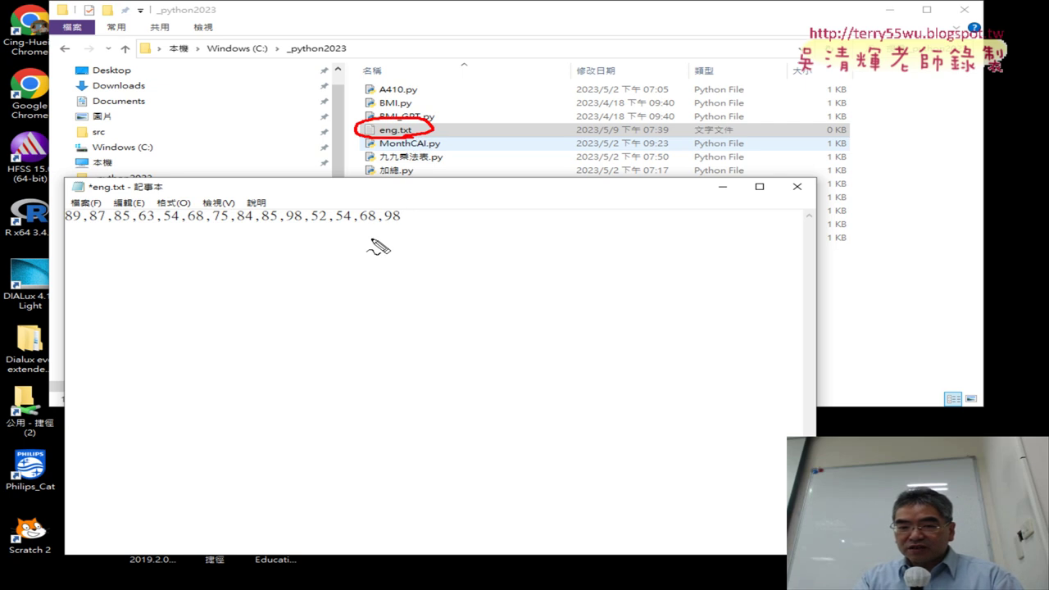
pyautogui.moveTo(378, 233)
pyautogui.mouseDown()
pyautogui.moveTo(292, 233)
pyautogui.moveTo(94, 195)
pyautogui.moveTo(369, 239)
pyautogui.mouseUp()
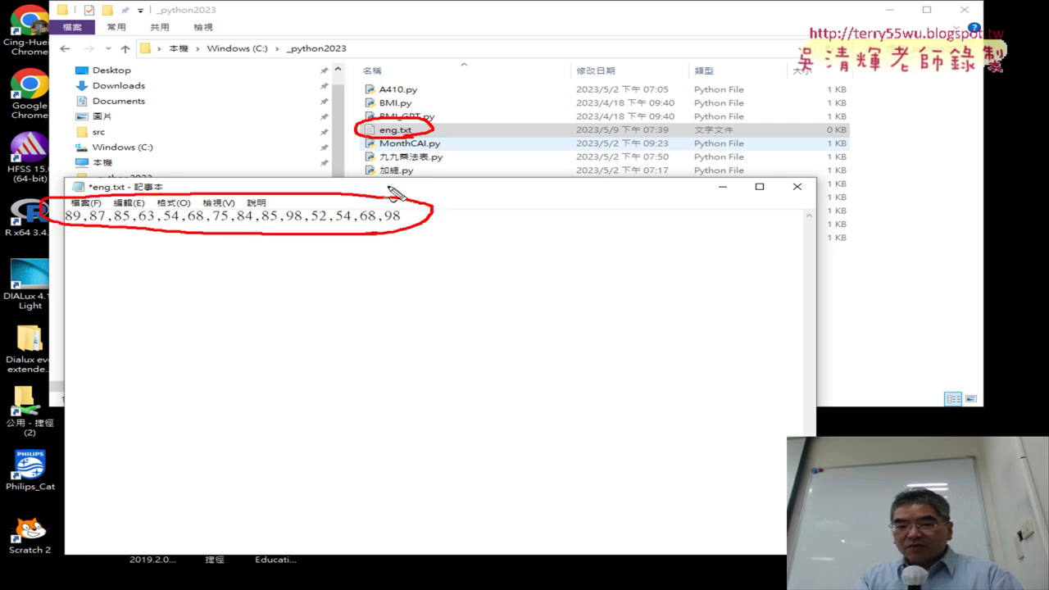
pyautogui.moveTo(375, 189); pyautogui.dragTo(387, 155)
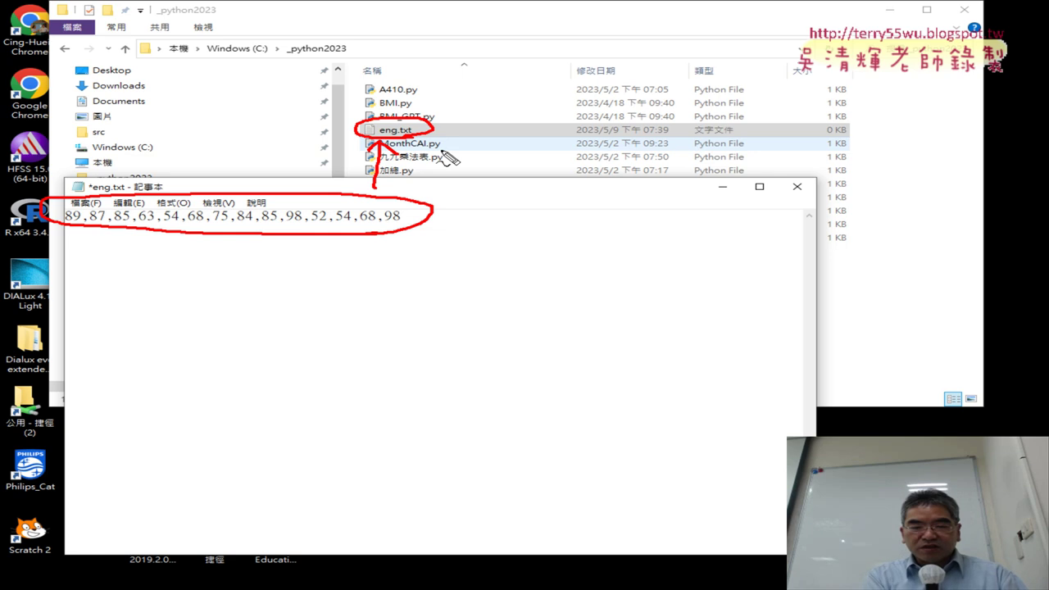
pyautogui.press('Escape')
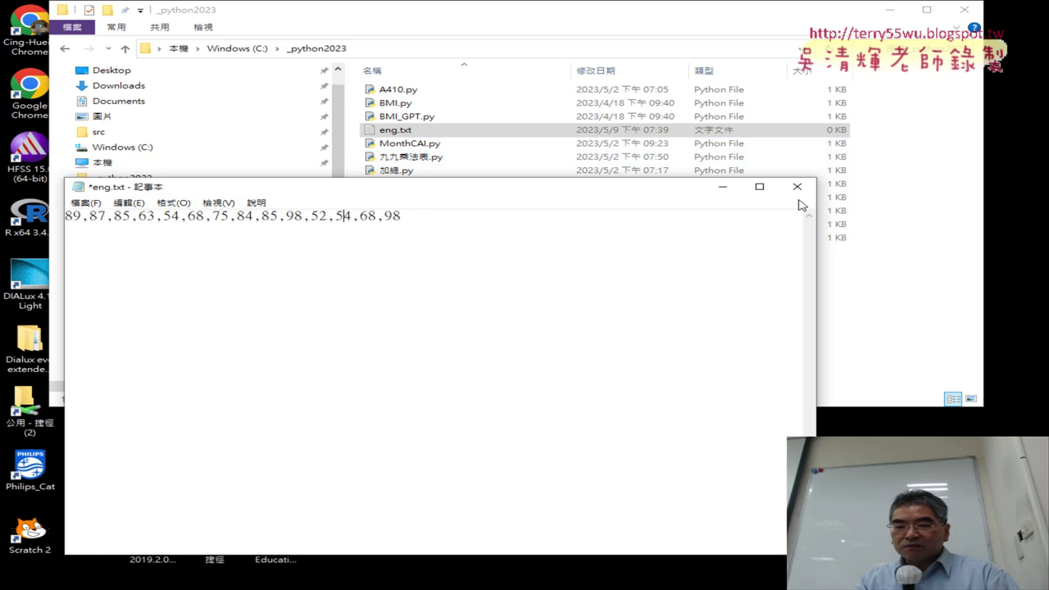
# Close eng.txt in Notepad and save the entered scores.
pyautogui.click(796, 186)
pyautogui.click(468, 303)
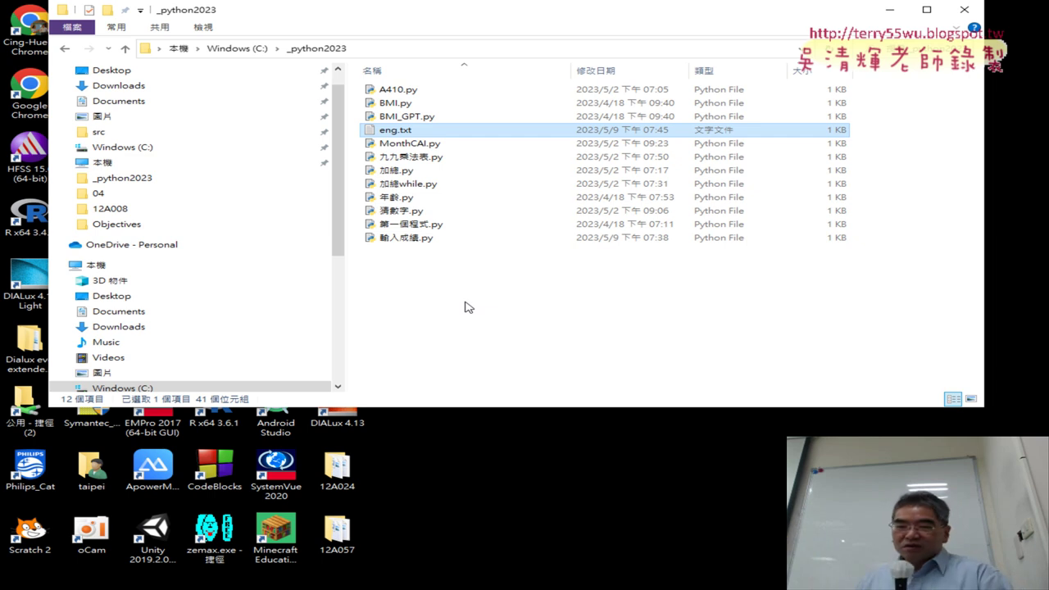
pyautogui.click(405, 239)
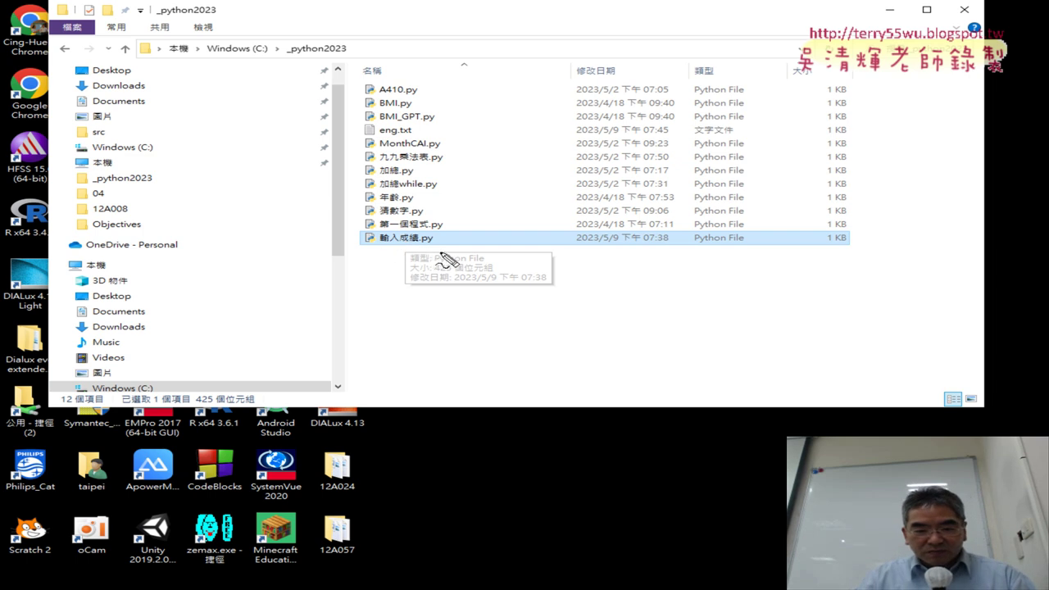
pyautogui.moveTo(437, 252)
pyautogui.mouseDown()
pyautogui.moveTo(428, 228)
pyautogui.moveTo(449, 246)
pyautogui.mouseUp()
pyautogui.moveTo(414, 149)
pyautogui.mouseDown()
pyautogui.moveTo(361, 143)
pyautogui.moveTo(420, 139)
pyautogui.mouseUp()
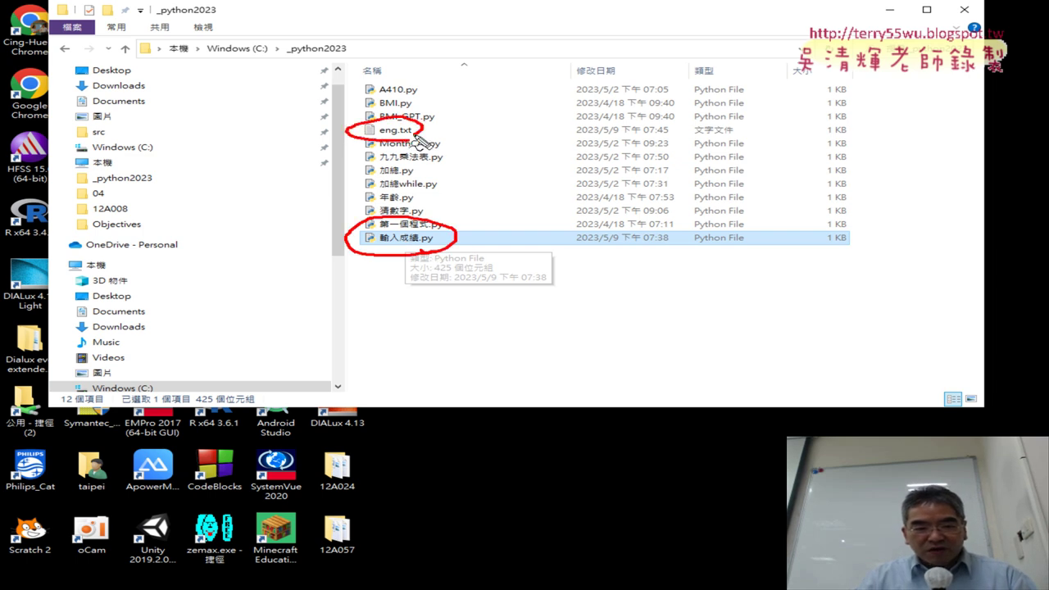
pyautogui.moveTo(336, 246)
pyautogui.mouseDown()
pyautogui.moveTo(310, 133)
pyautogui.moveTo(349, 135)
pyautogui.mouseUp()
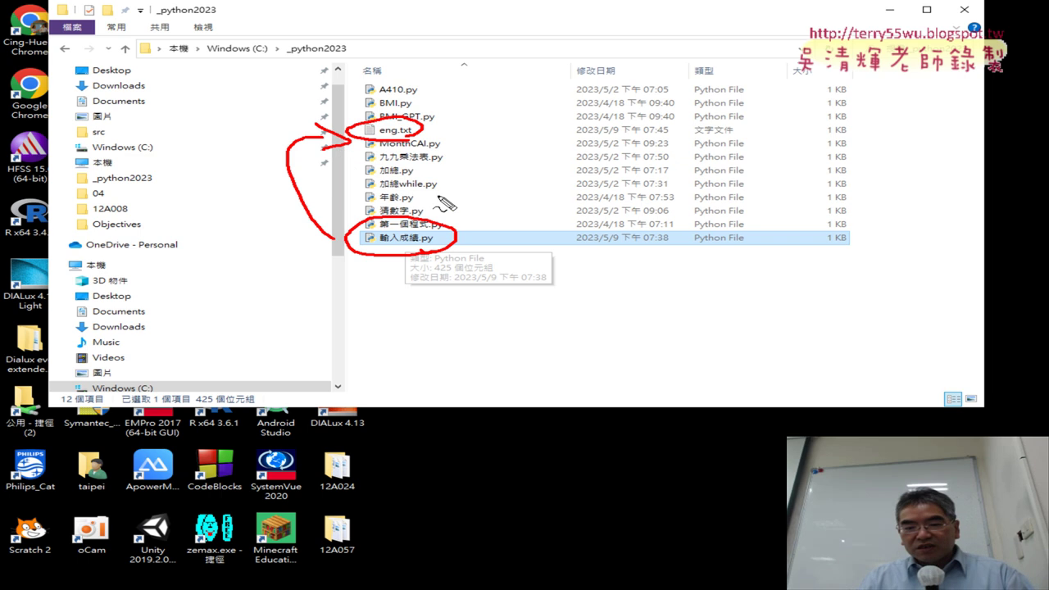
pyautogui.moveTo(419, 134)
pyautogui.mouseDown()
pyautogui.moveTo(452, 164)
pyautogui.moveTo(438, 221)
pyautogui.mouseUp()
pyautogui.moveTo(467, 209); pyautogui.dragTo(441, 220)
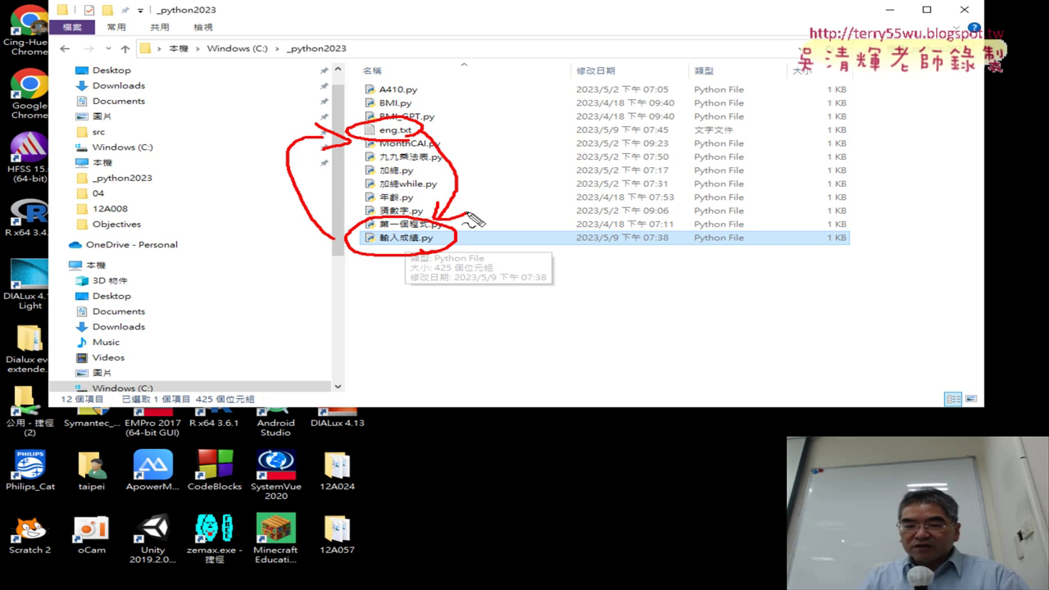
pyautogui.press('Escape')
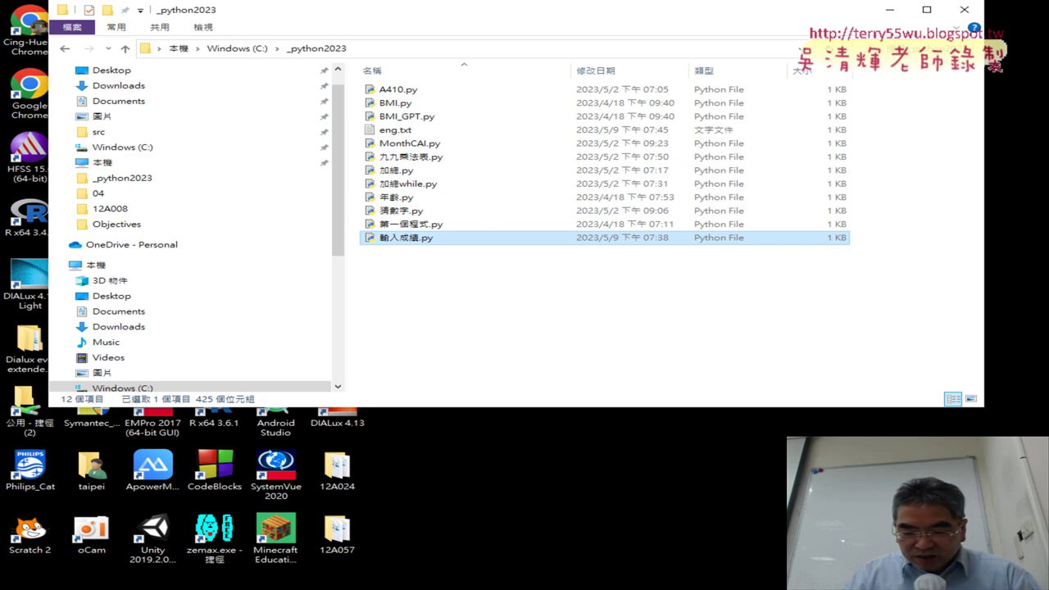
# Switch to Spyder and widen the editor area showing 輸入成績.py.
pyautogui.click(330, 565)
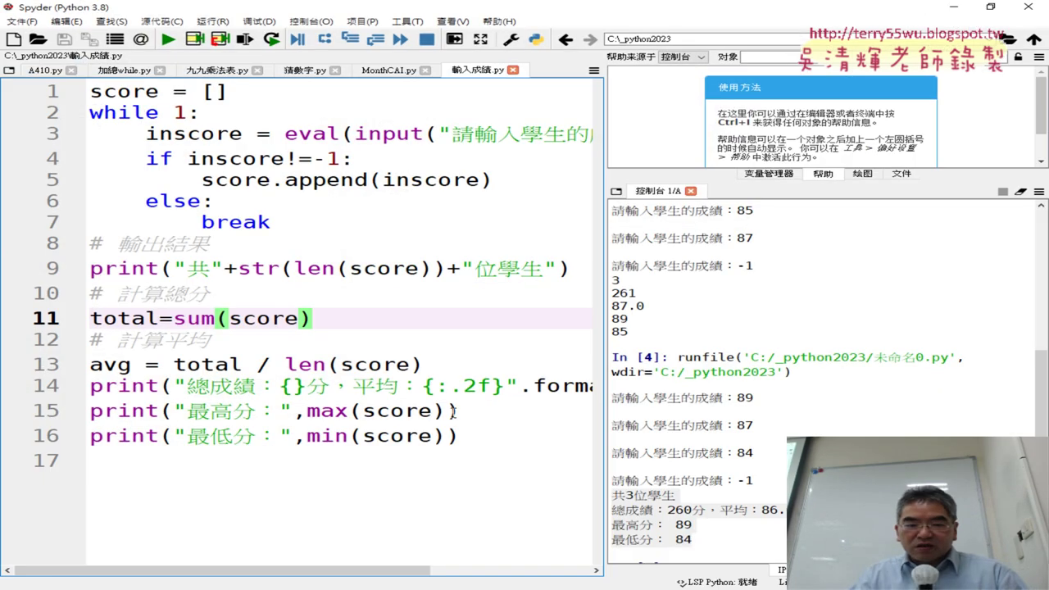
pyautogui.moveTo(604, 376); pyautogui.dragTo(743, 402)
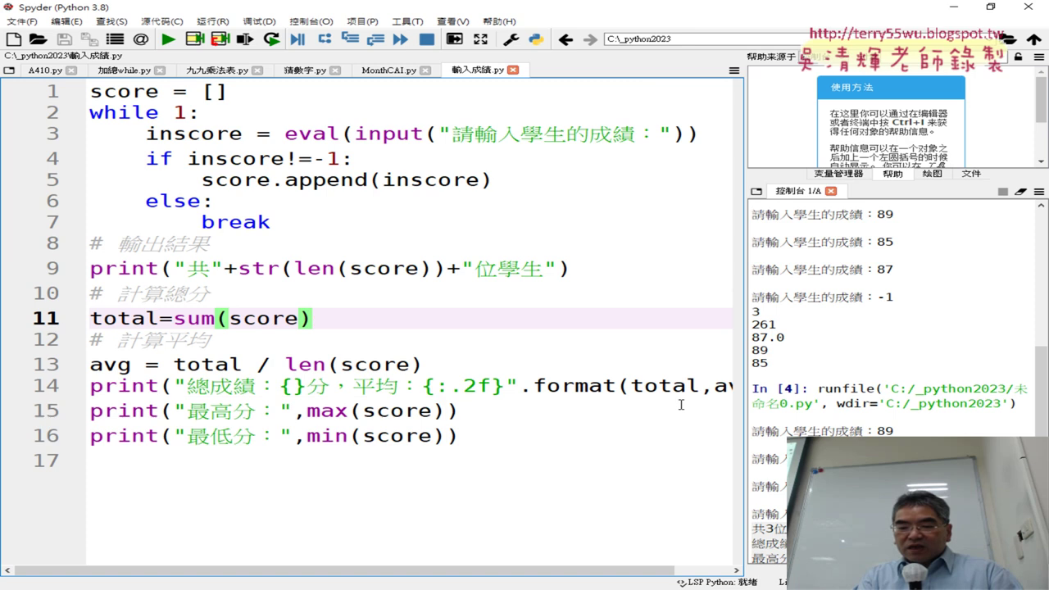
pyautogui.moveTo(499, 455); pyautogui.dragTo(91, 89)
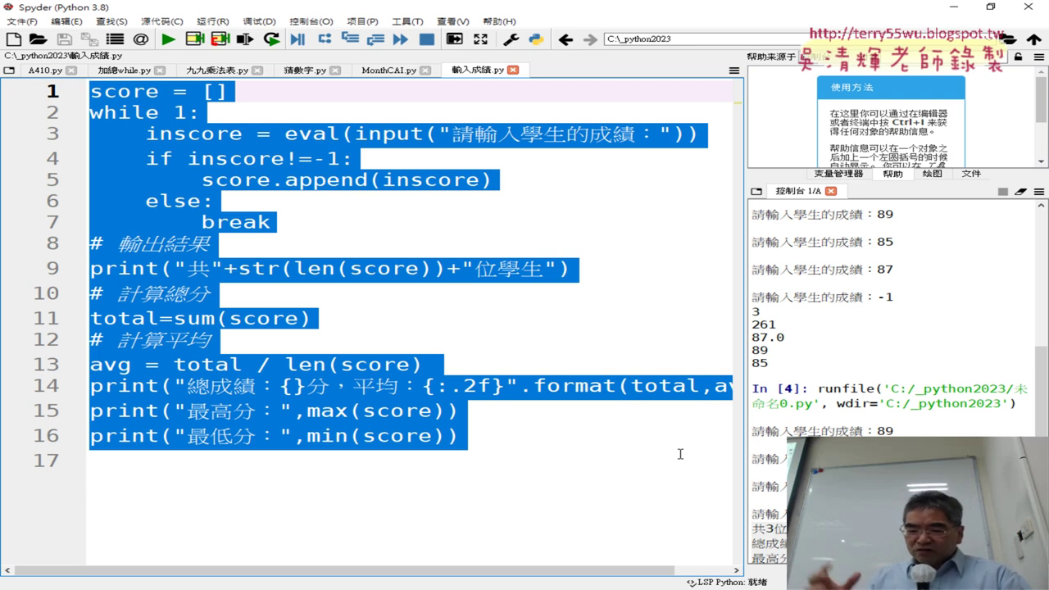
pyautogui.press('BackSpace')
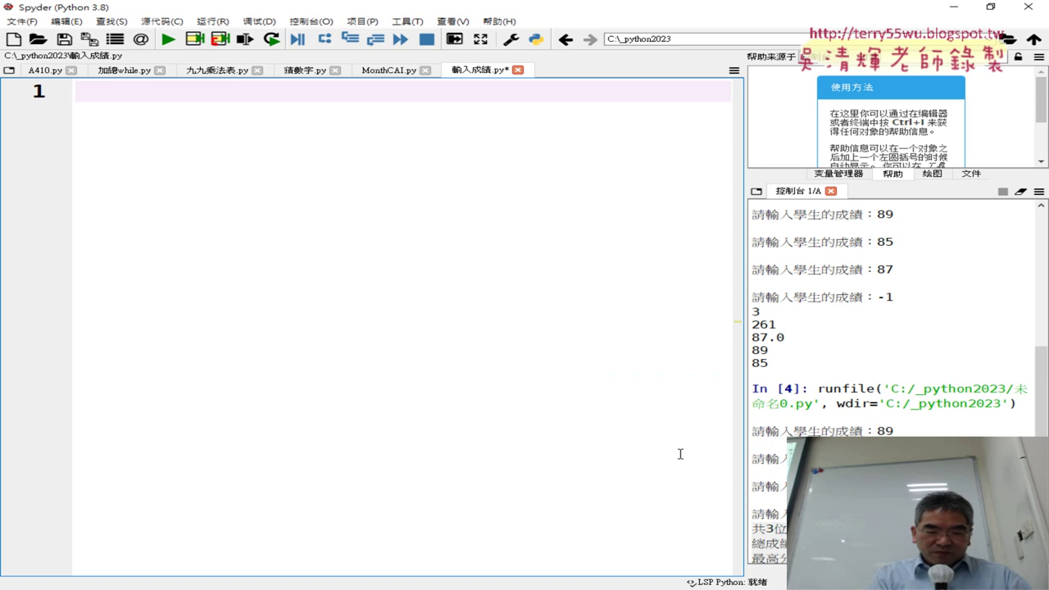
pyautogui.hotkey('ctrl', 'z')
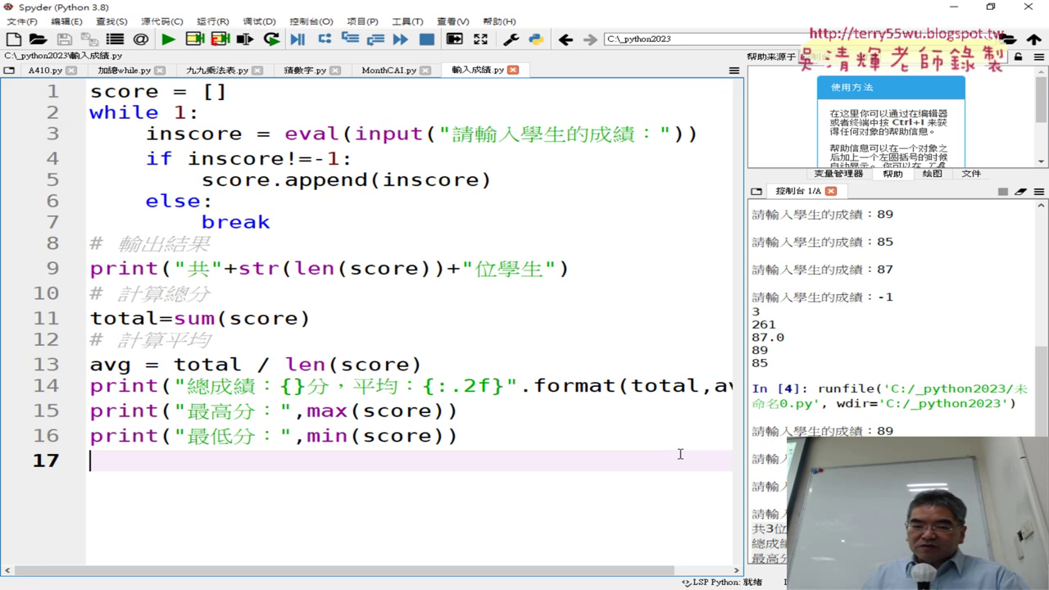
pyautogui.moveTo(360, 515); pyautogui.dragTo(52, 71)
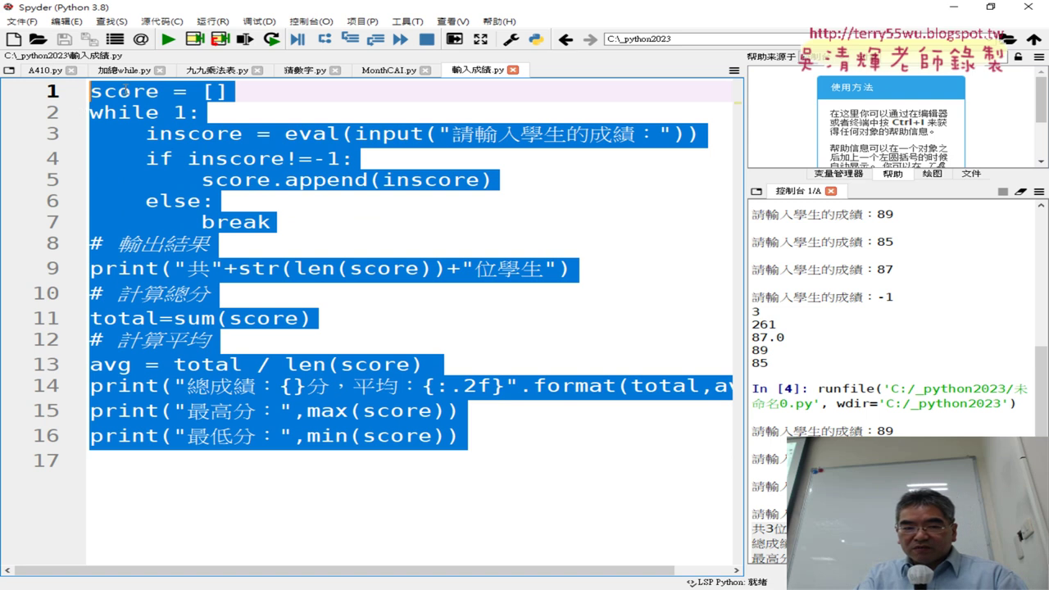
pyautogui.click(92, 91)
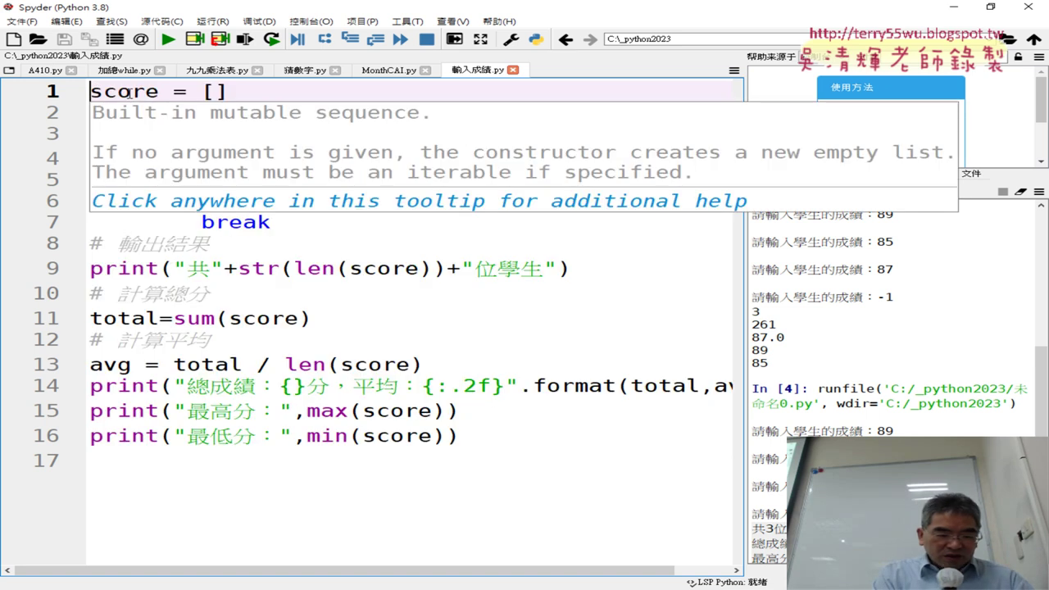
pyautogui.write('#')
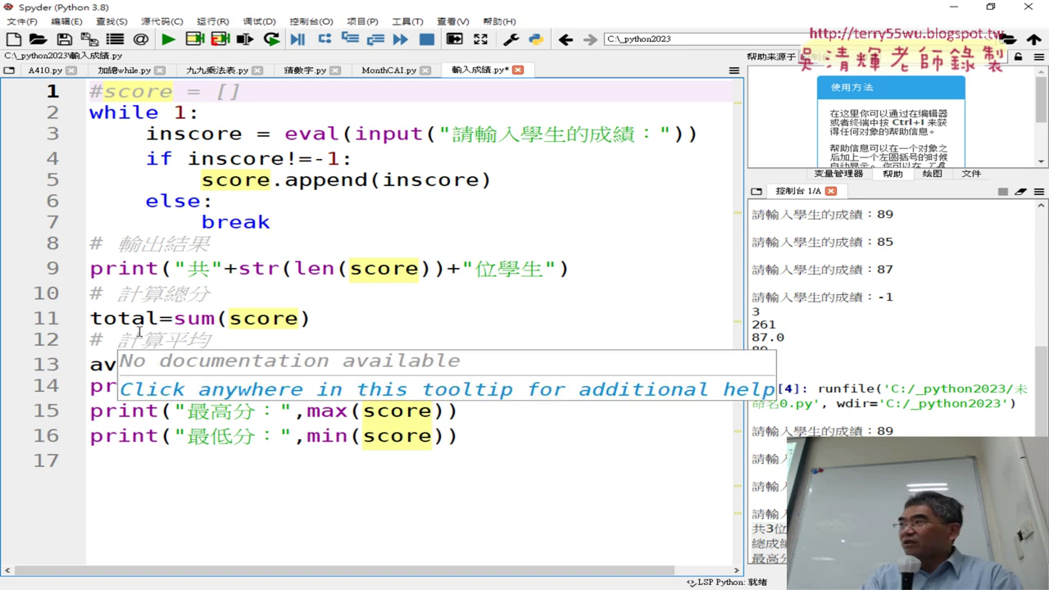
pyautogui.hotkey('ctrl', 'z')
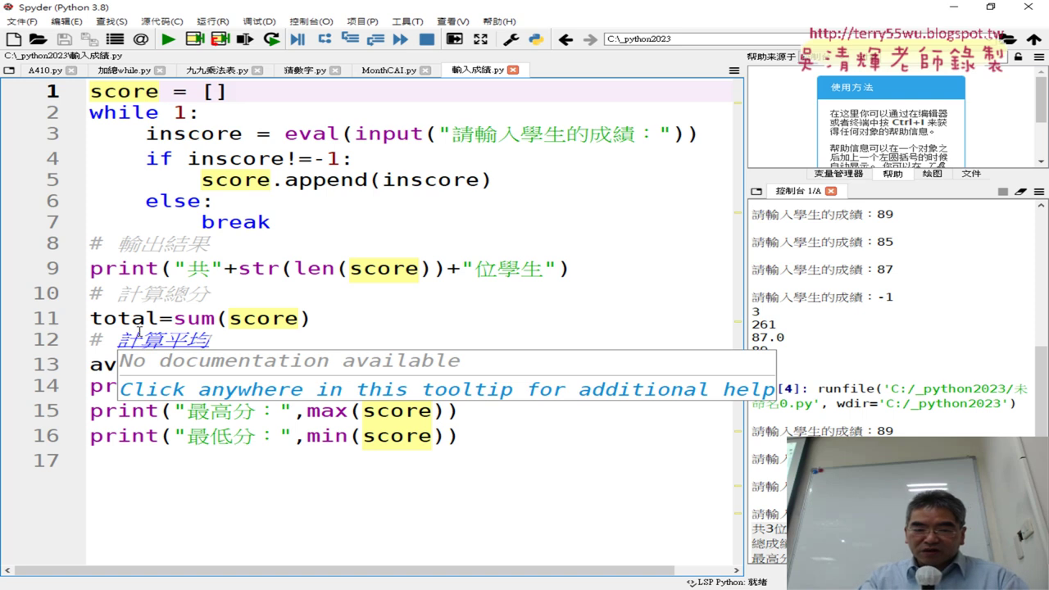
# Comment out all the code in 輸入成績.py, from score = [] through the print of the lowest score.
pyautogui.moveTo(496, 461); pyautogui.dragTo(86, 92)
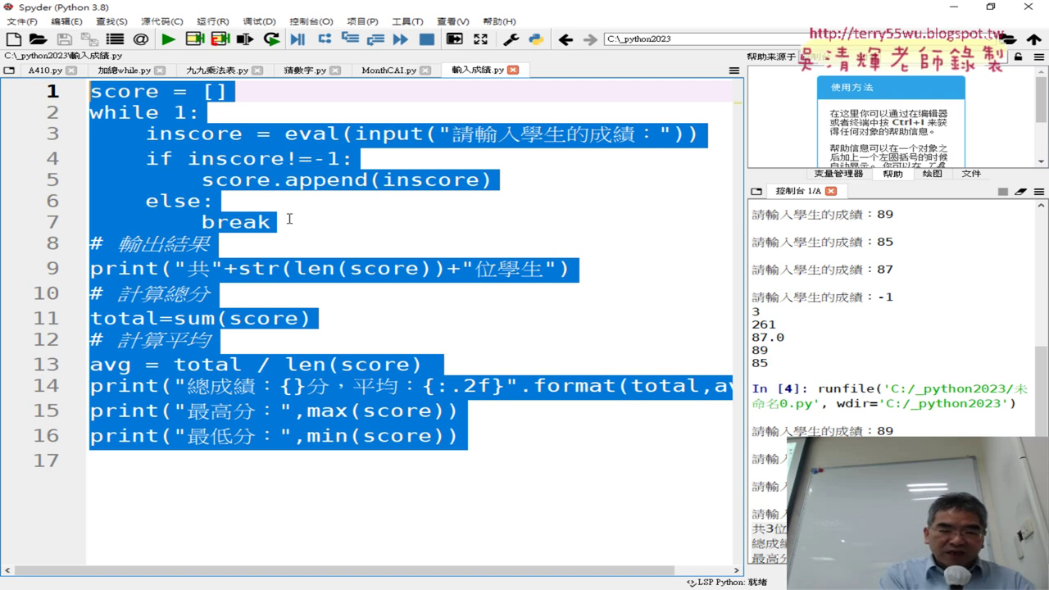
pyautogui.hotkey('ctrl', '1')
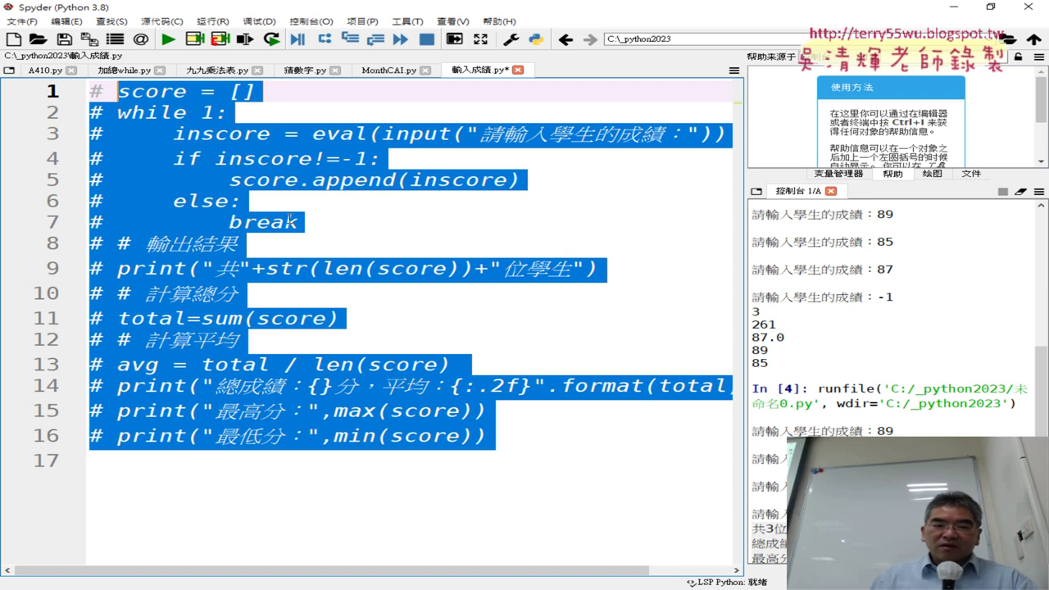